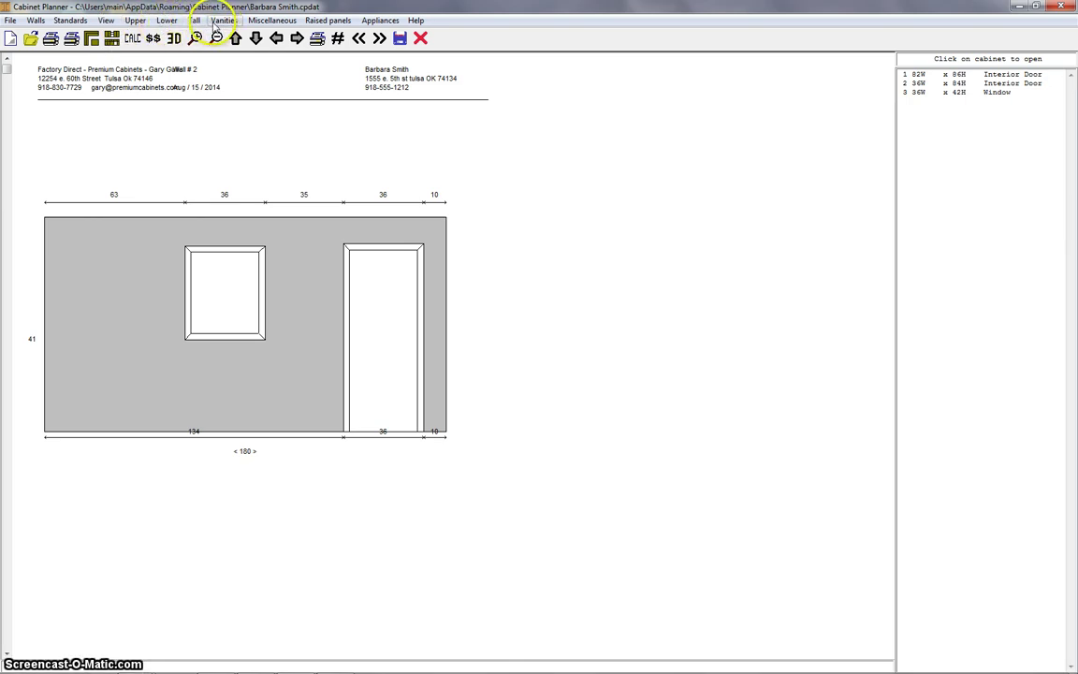
Place a 36-wide Sink Base at location 63 directly beneath the window on wall 2 and save it.
click(165, 21)
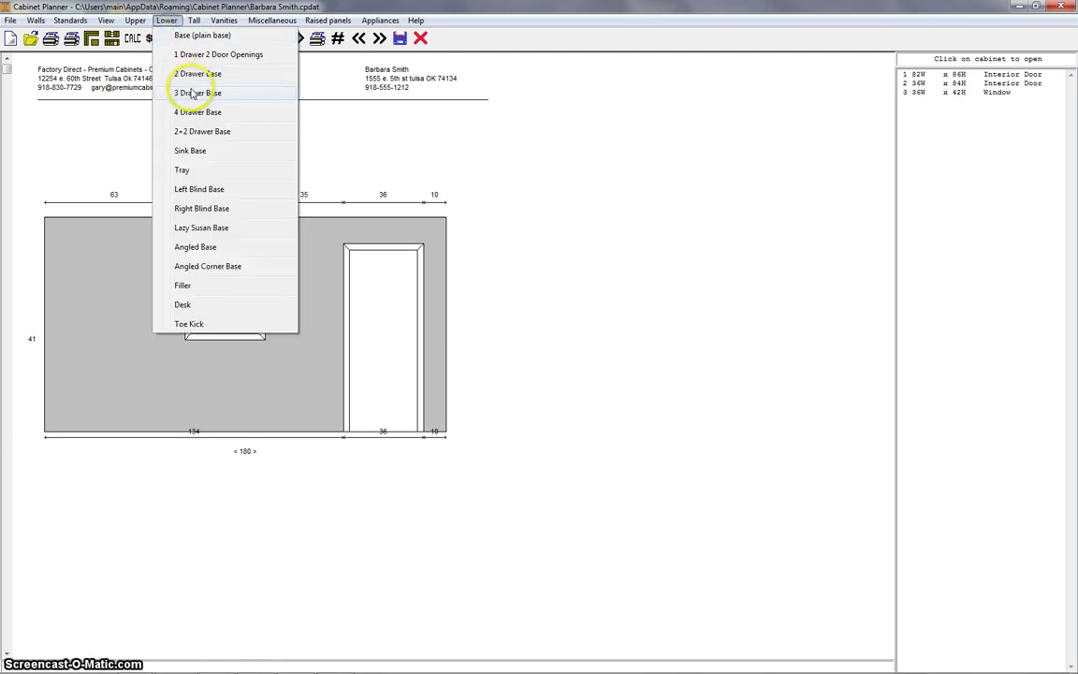
click(191, 154)
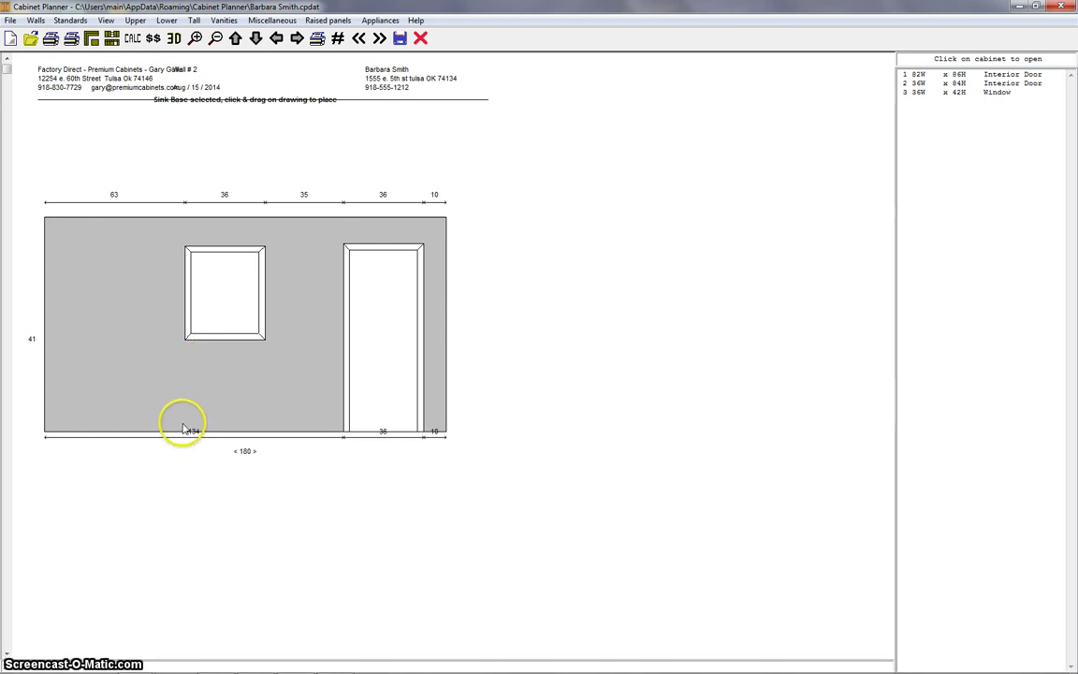
drag(184, 430, 270, 442)
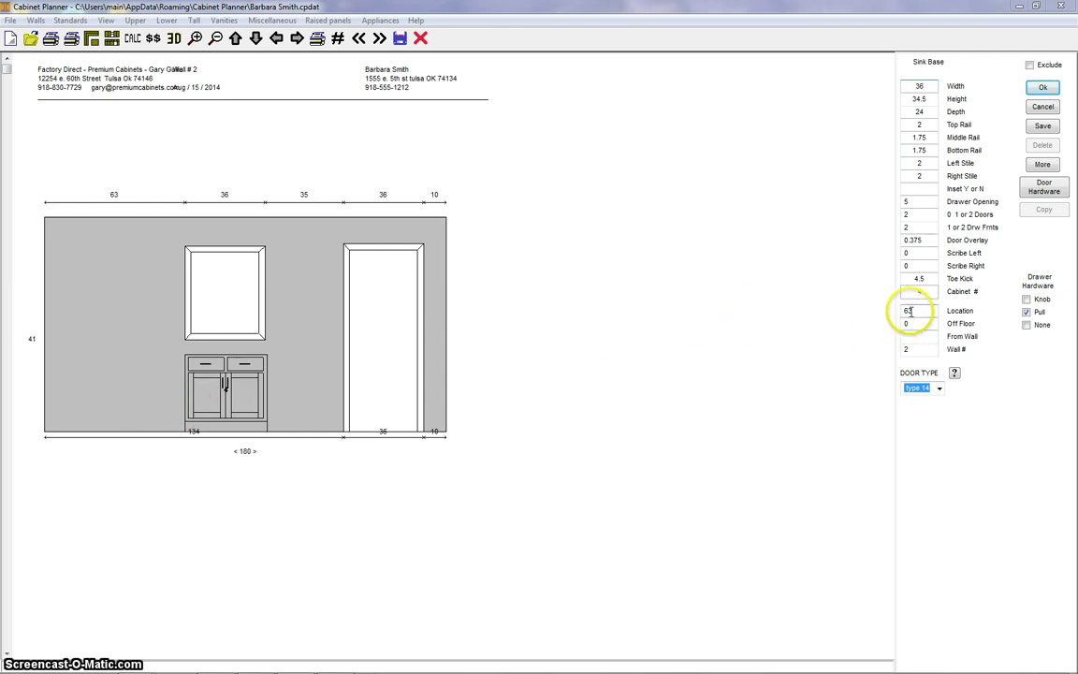
click(1043, 88)
click(1042, 127)
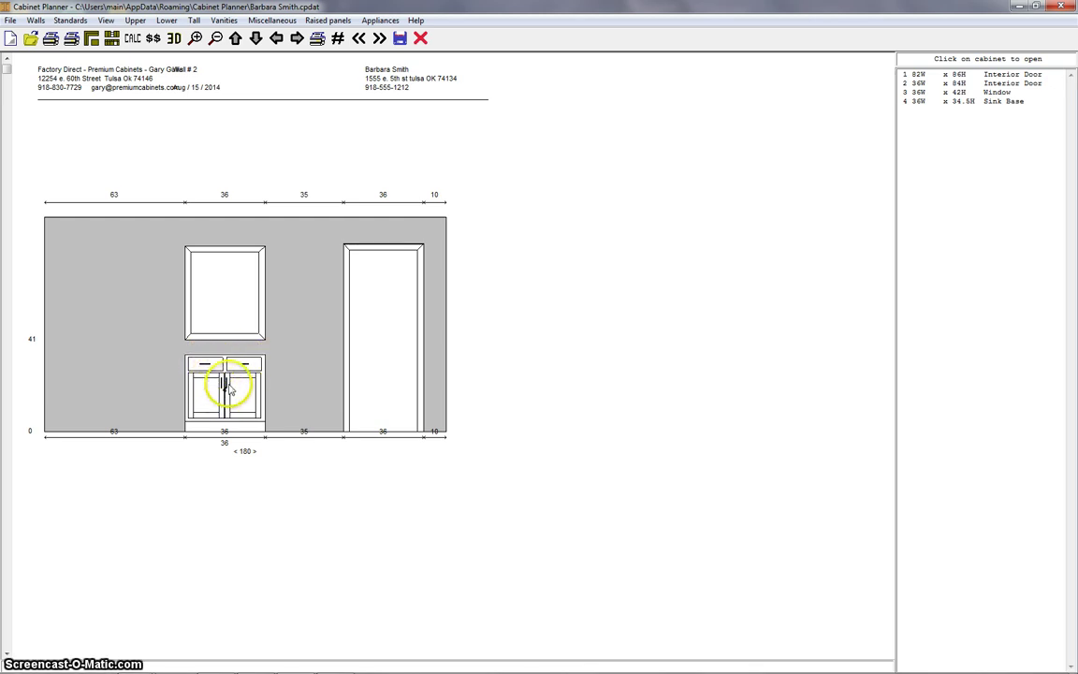
Review the General Standards and the Drawer Standards, keeping their values as default.
click(71, 22)
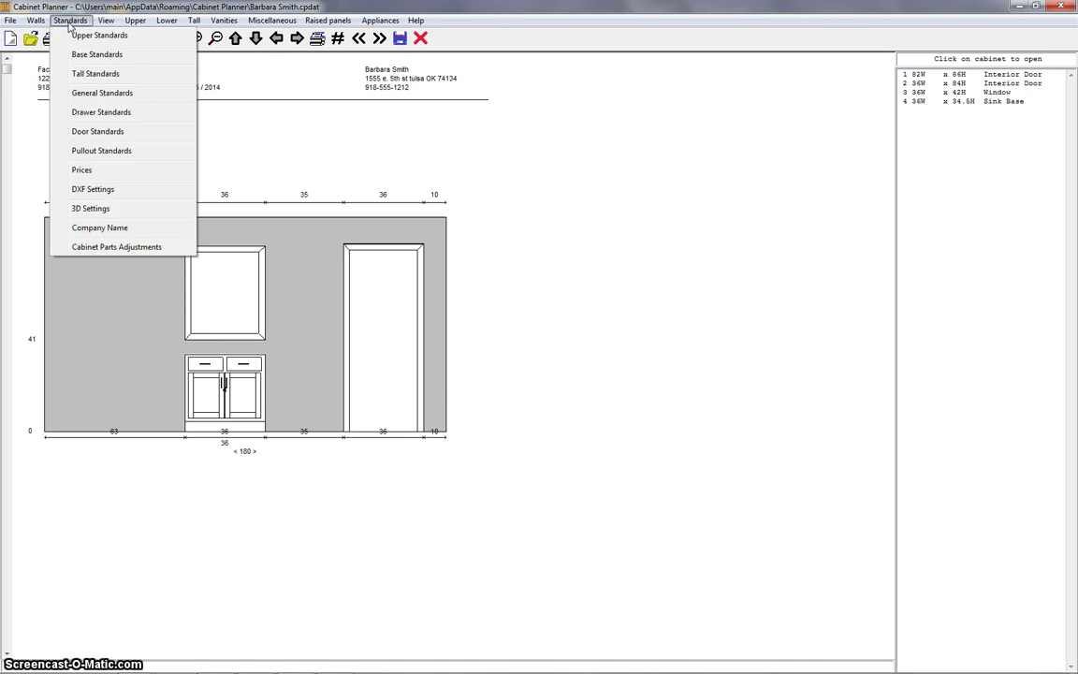
click(103, 94)
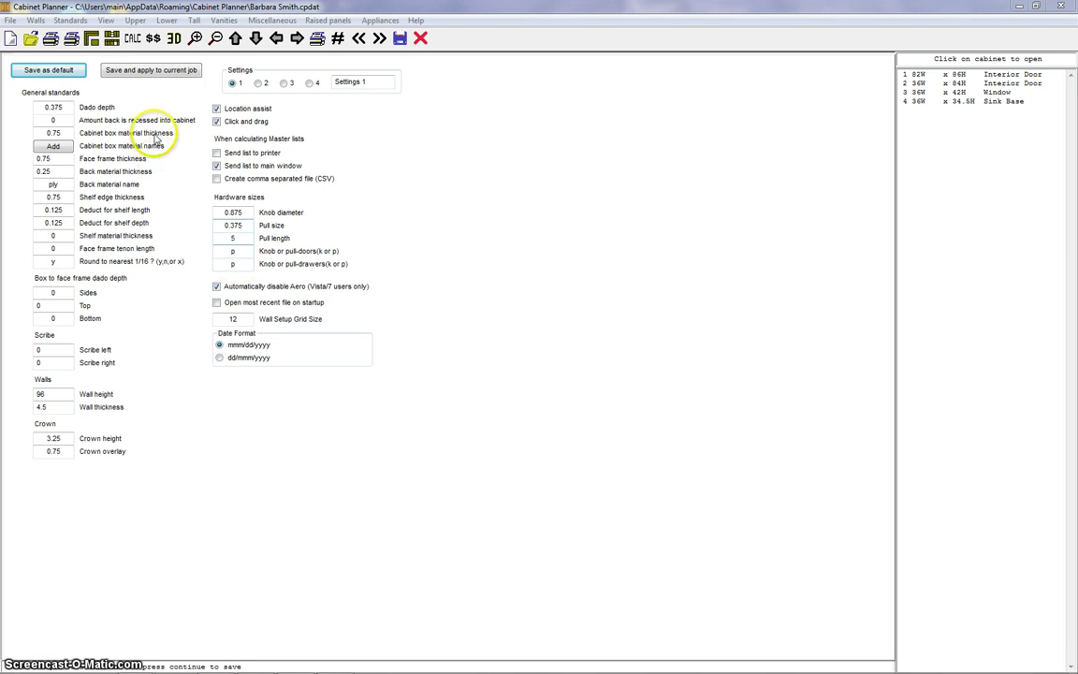
click(49, 70)
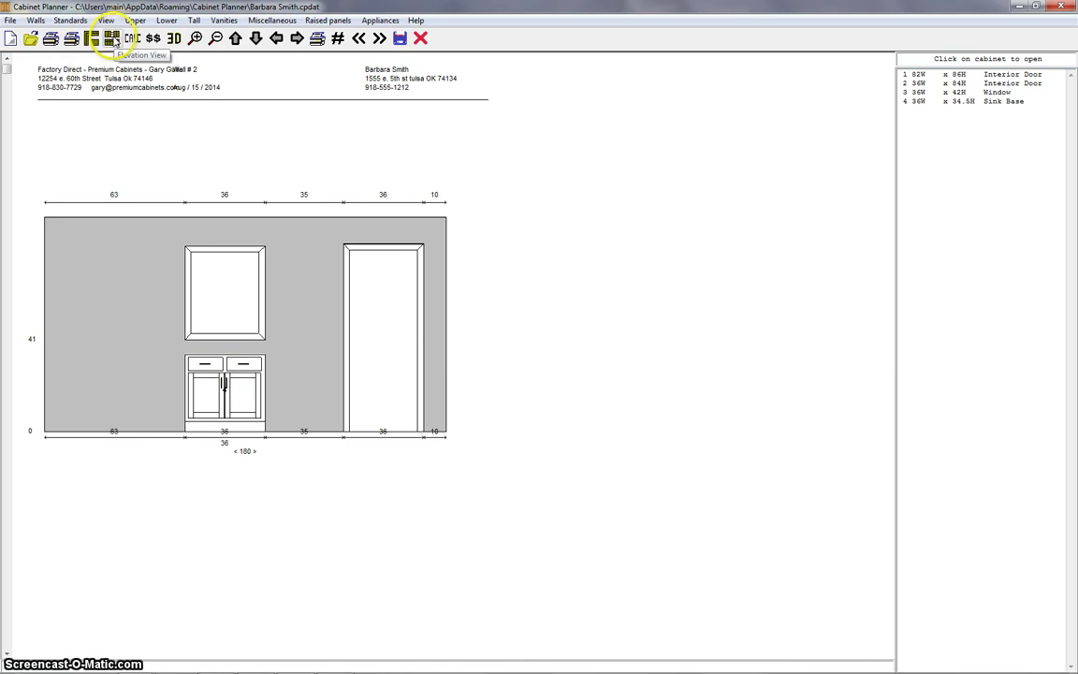
click(71, 20)
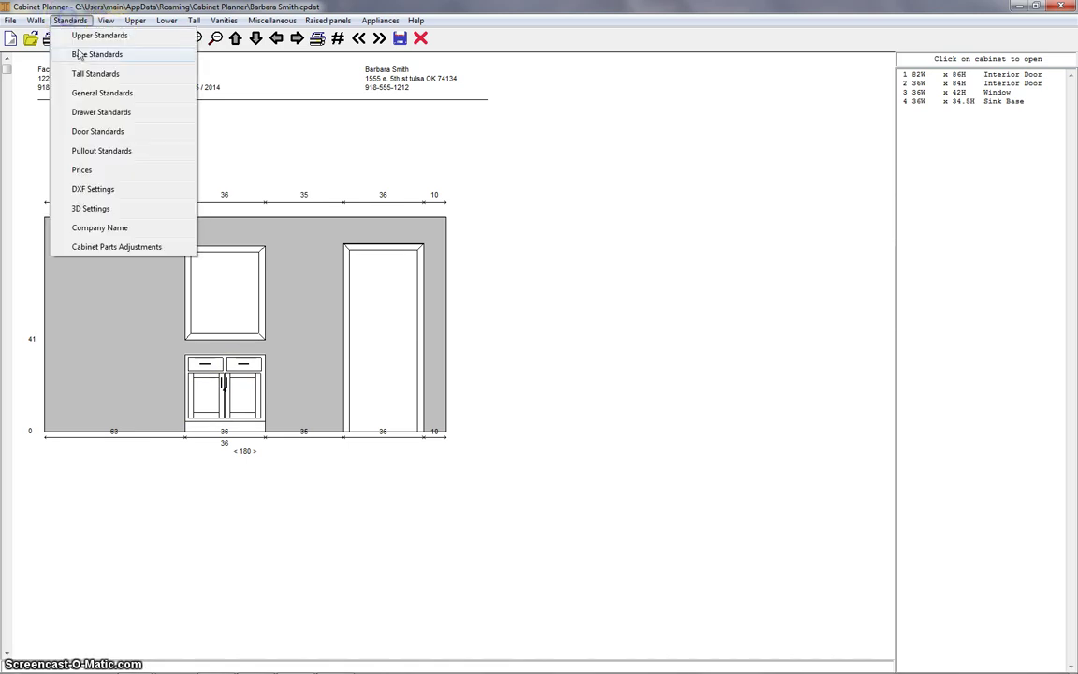
click(86, 111)
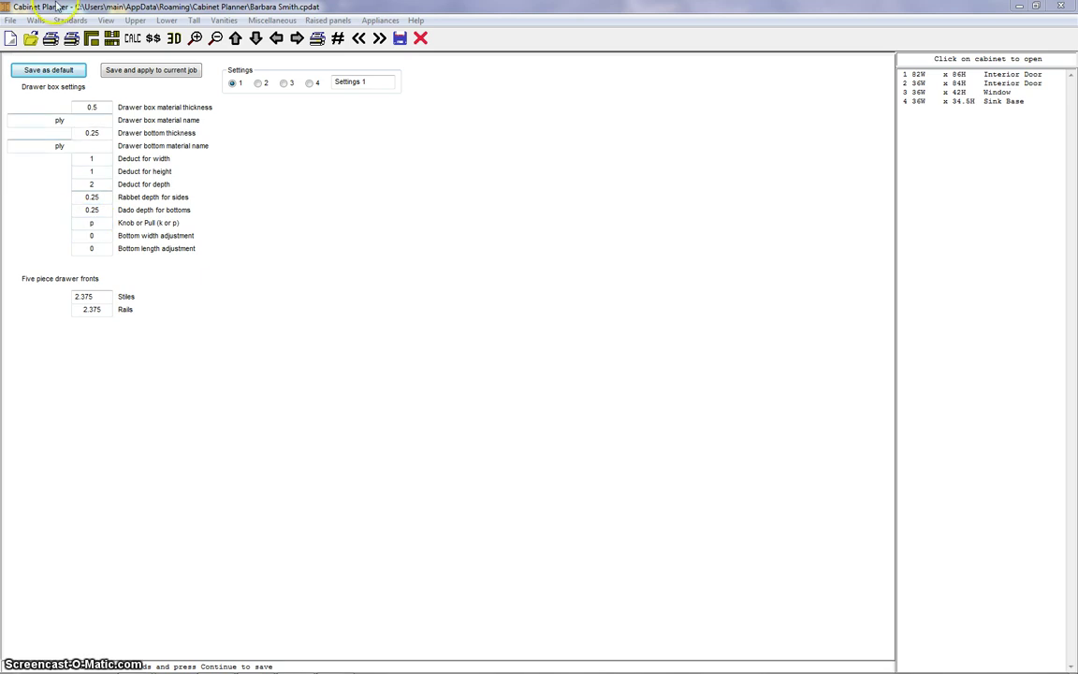
click(47, 71)
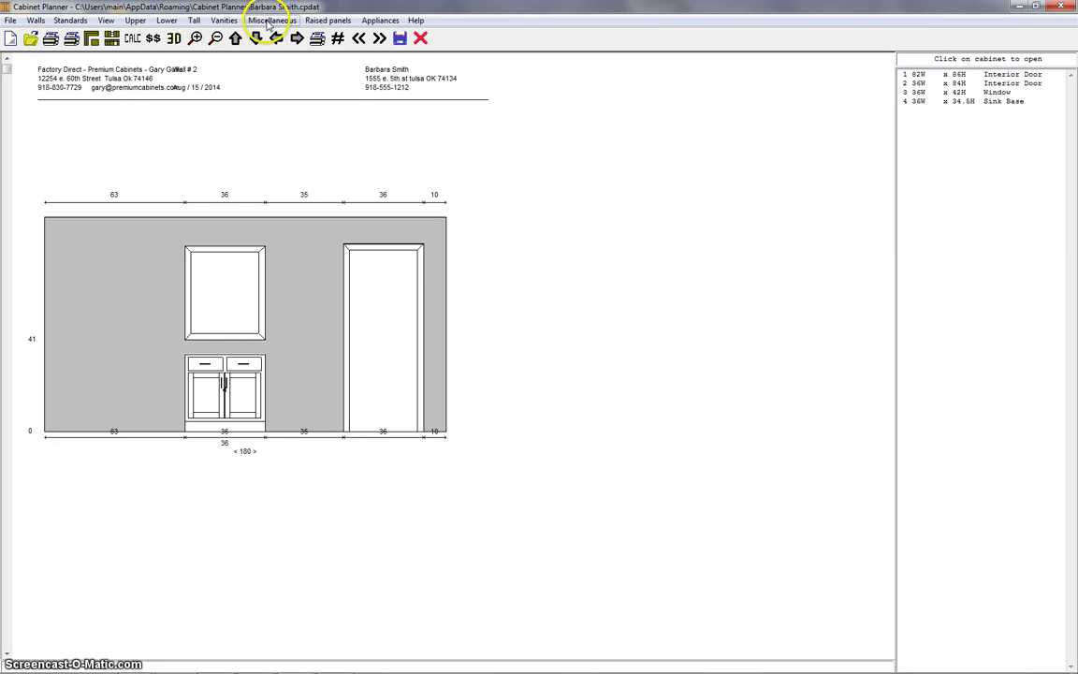
Place a 24-wide dishwasher at location 99 on wall 2, directly beside the sink base, and save it.
click(381, 20)
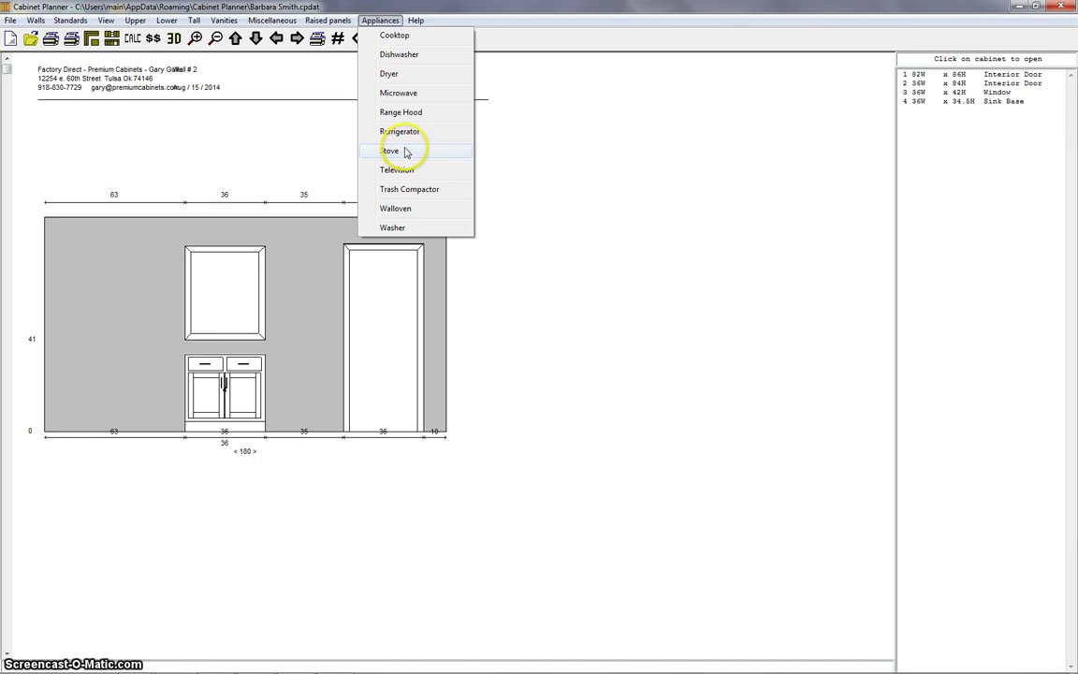
click(401, 55)
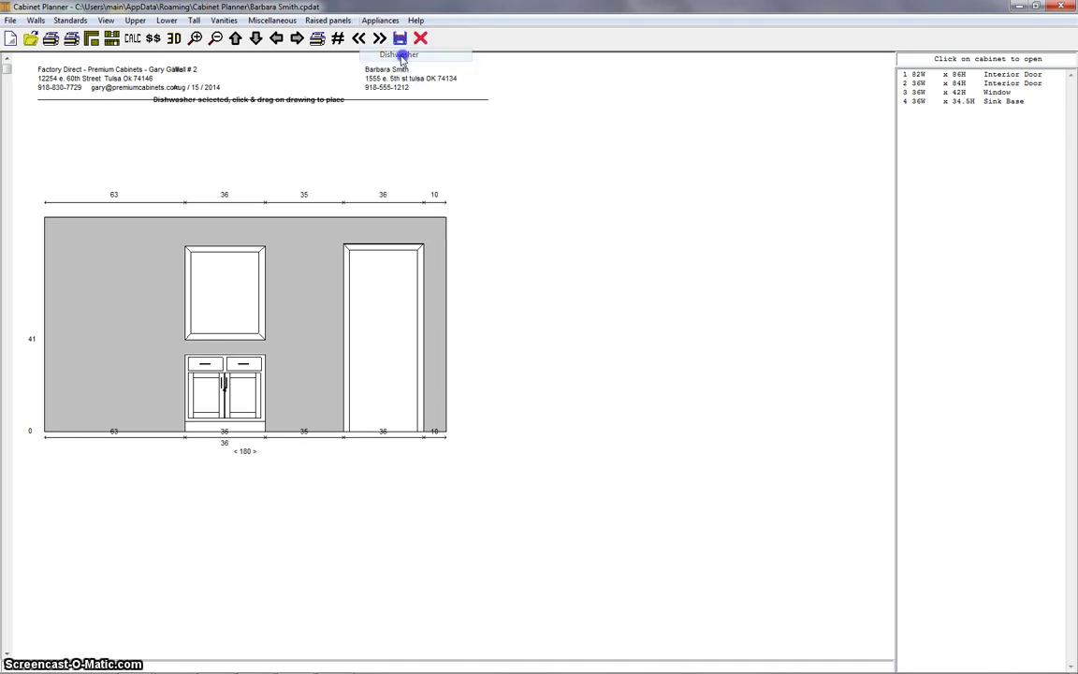
drag(267, 395, 312, 401)
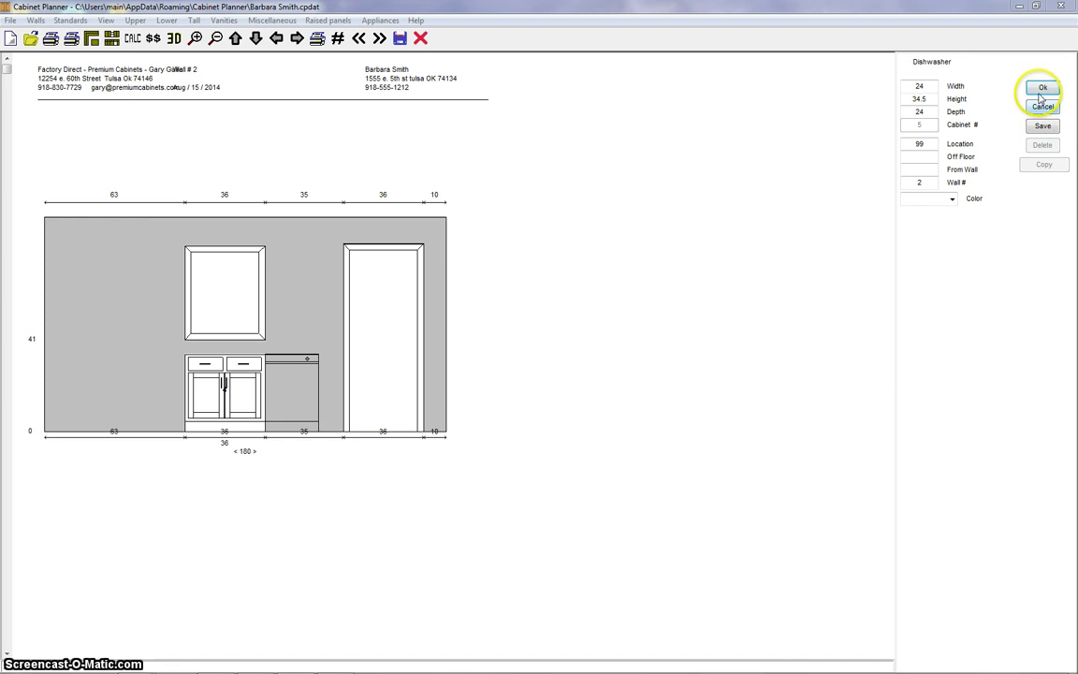
click(1042, 125)
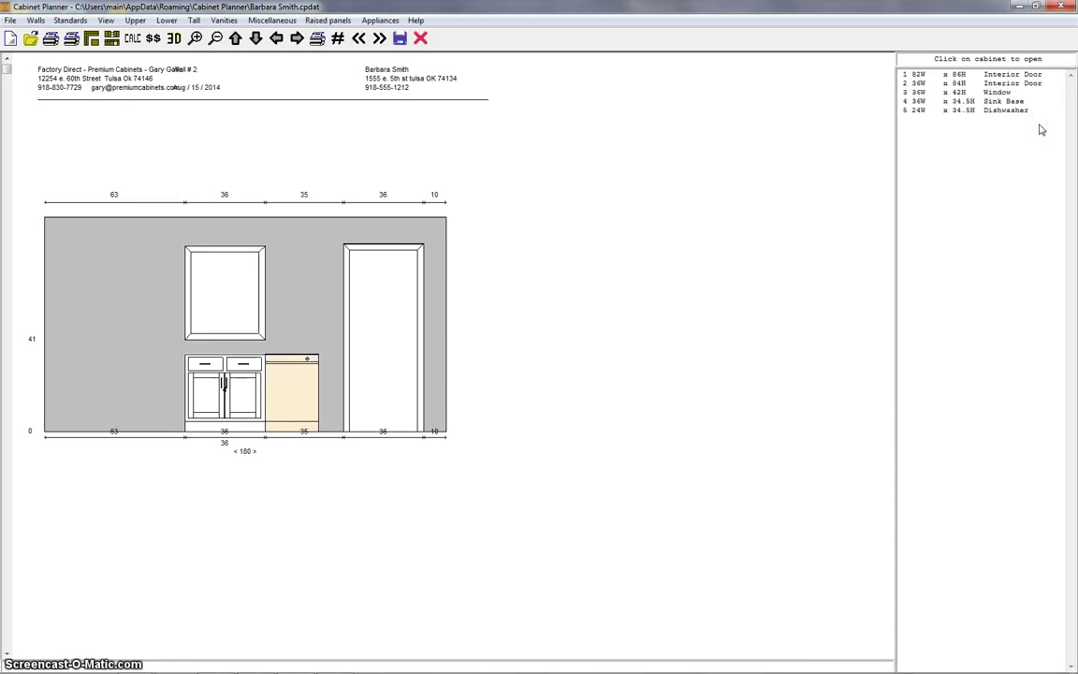
Change the dishwasher's color to Stainless and save the change.
click(274, 365)
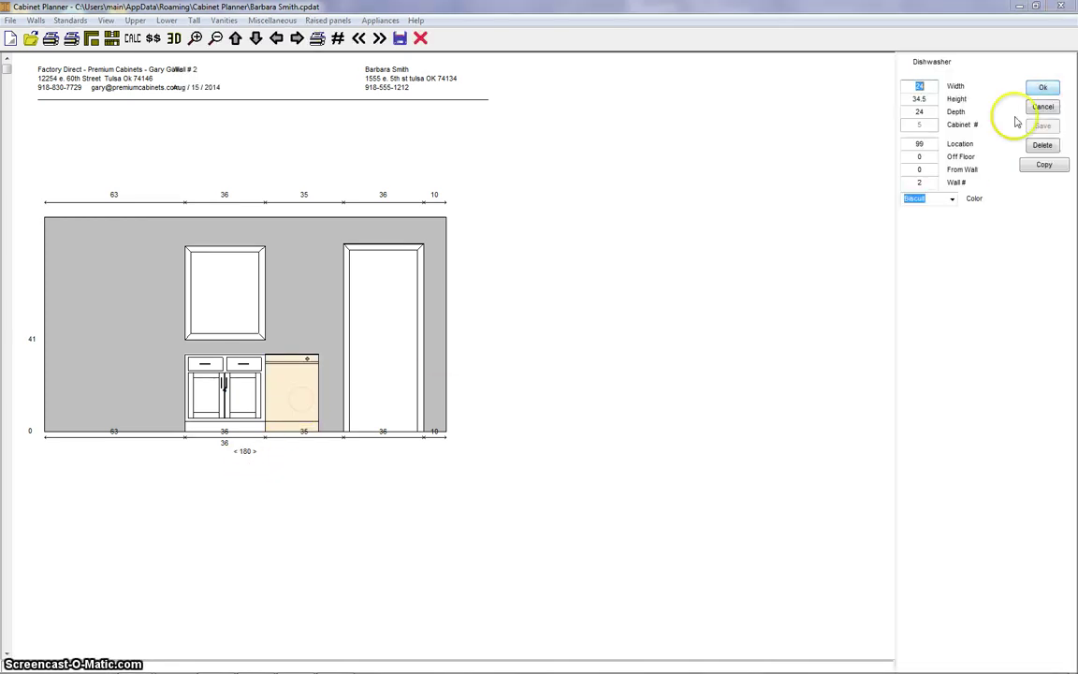
click(952, 200)
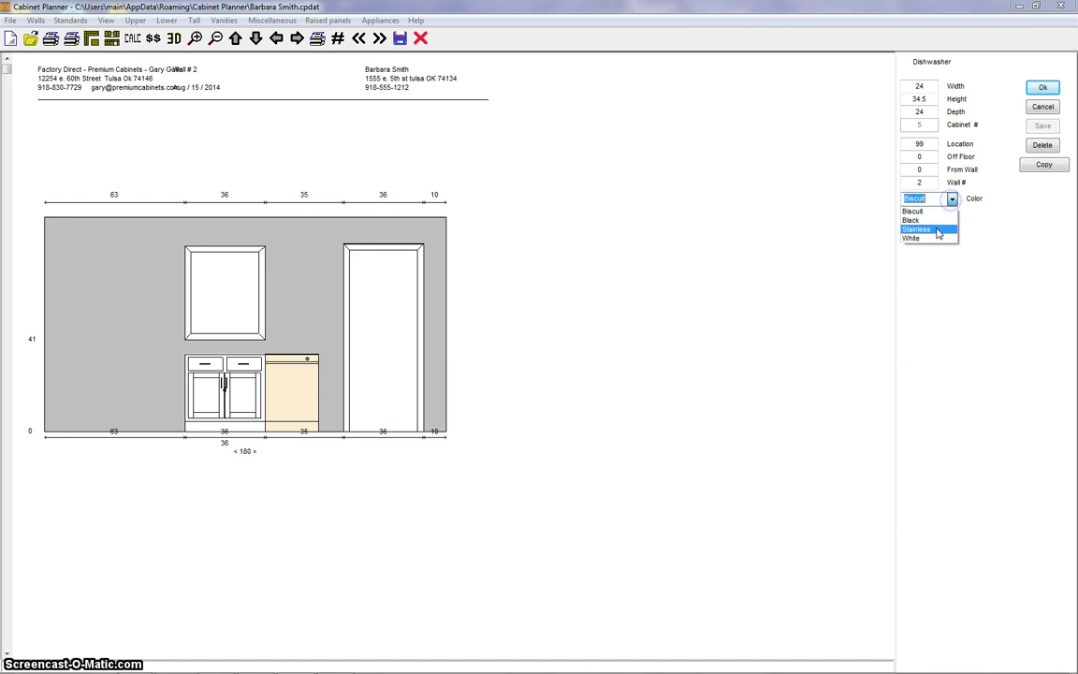
click(937, 228)
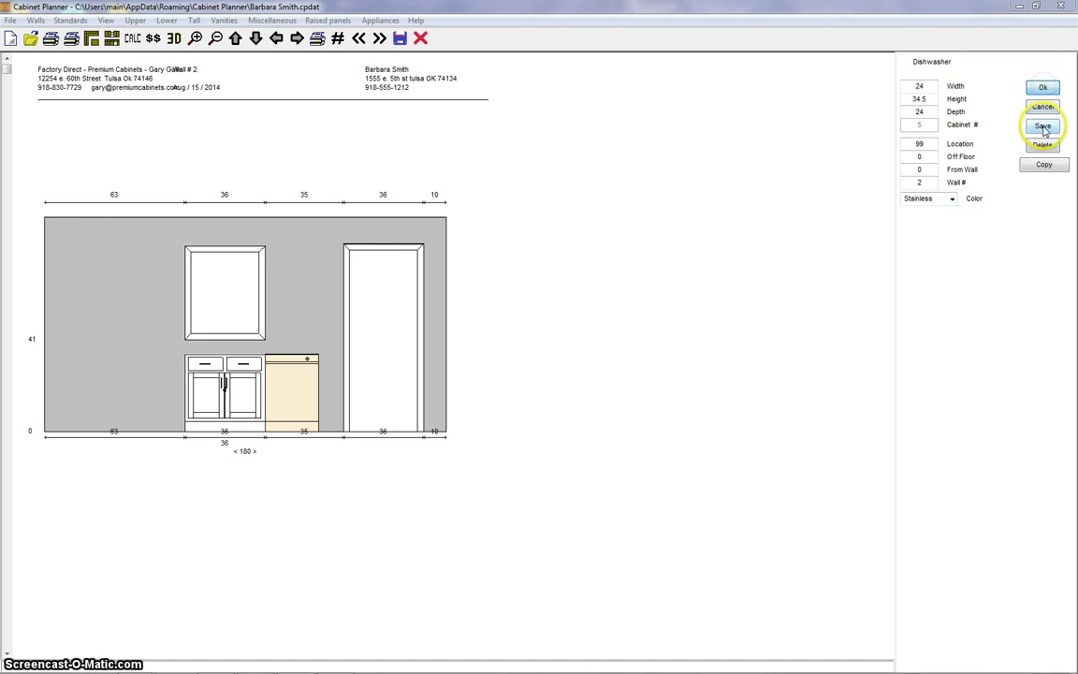
click(1042, 126)
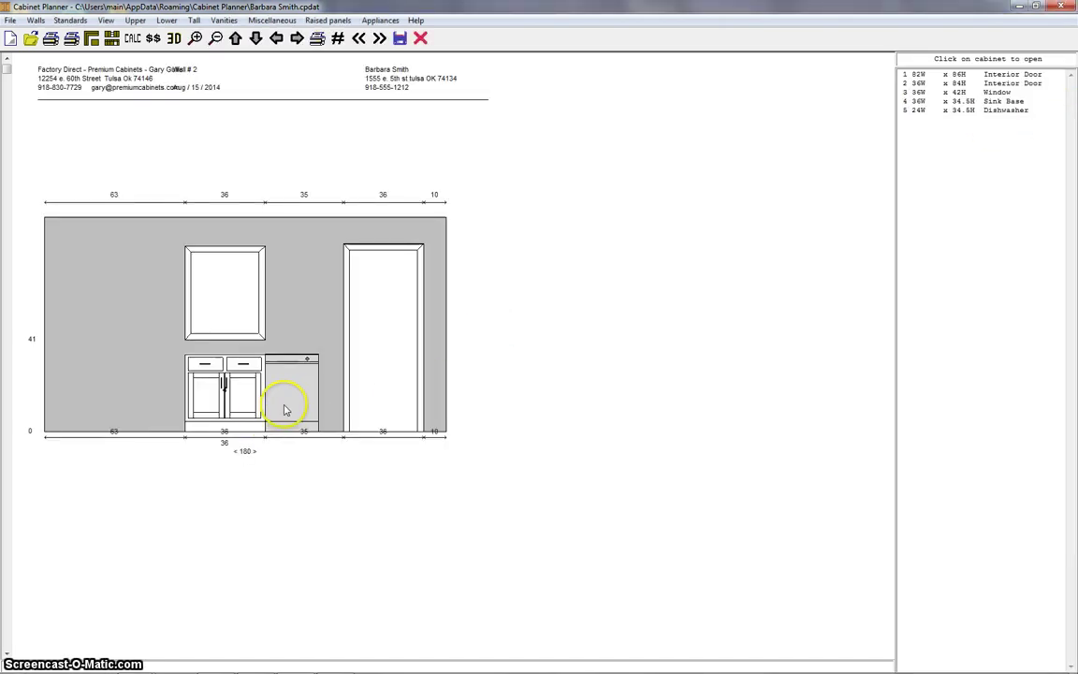
click(286, 407)
drag(294, 392, 291, 397)
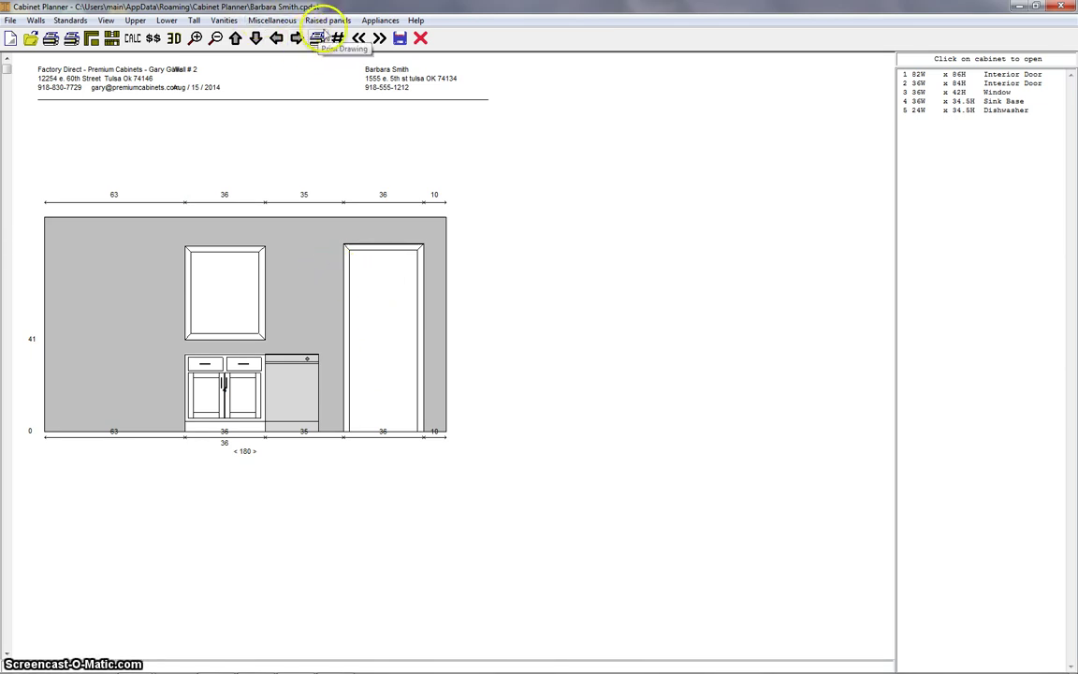
Place a 30-wide 3 Drawer Base at location 0 on wall 3 and save it.
click(380, 40)
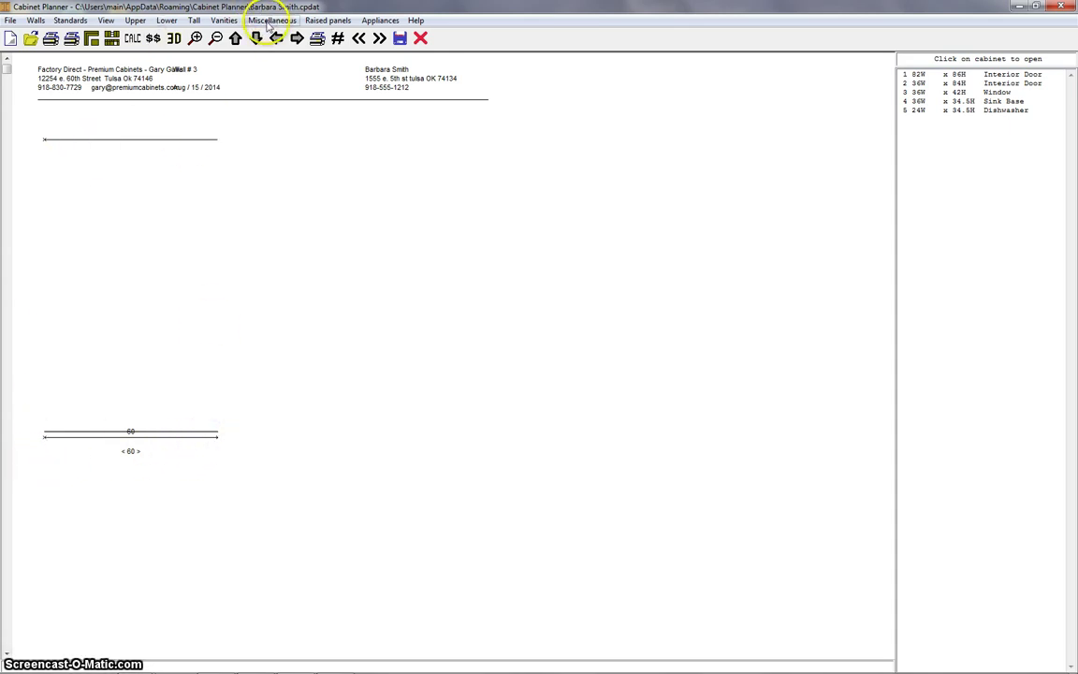
click(166, 20)
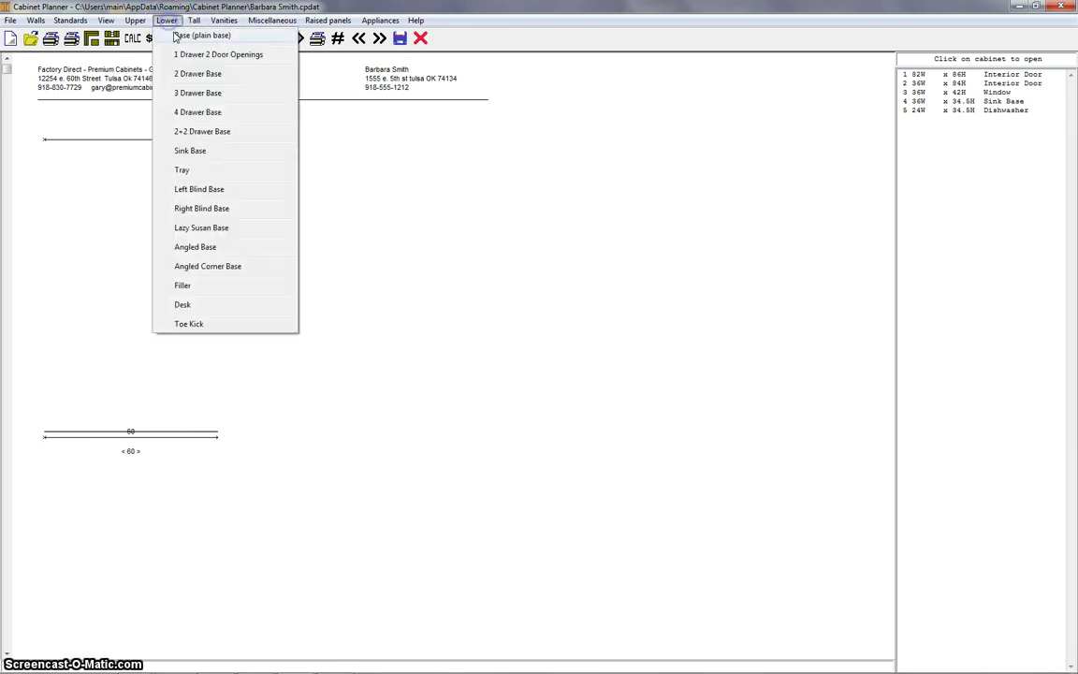
click(203, 93)
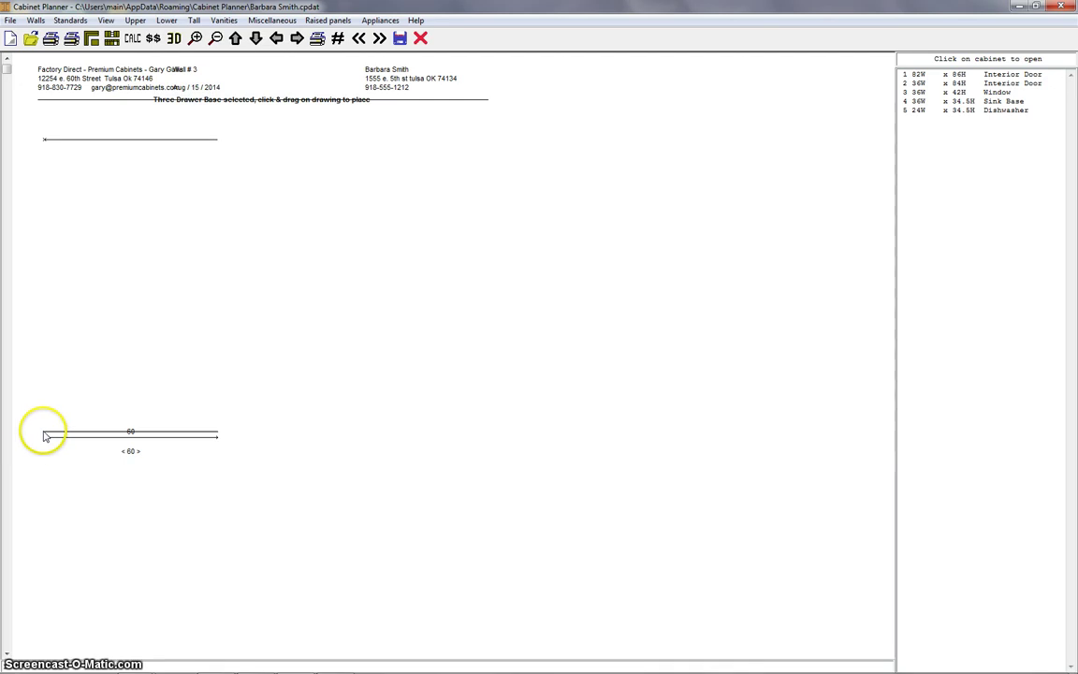
drag(43, 435, 130, 447)
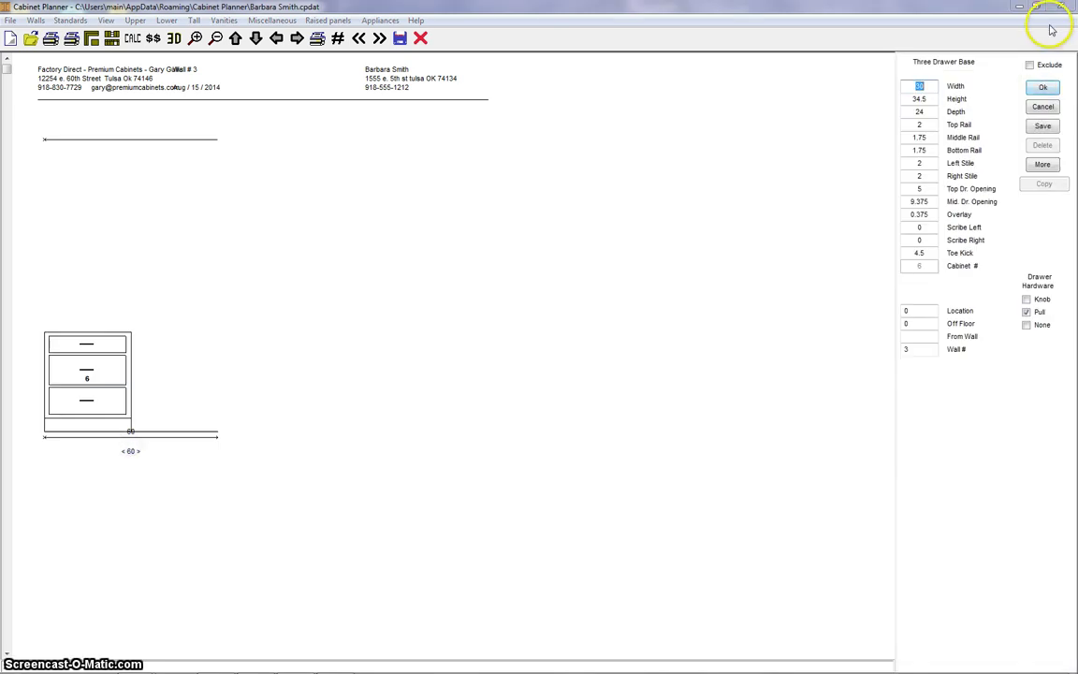
click(1052, 89)
click(1044, 126)
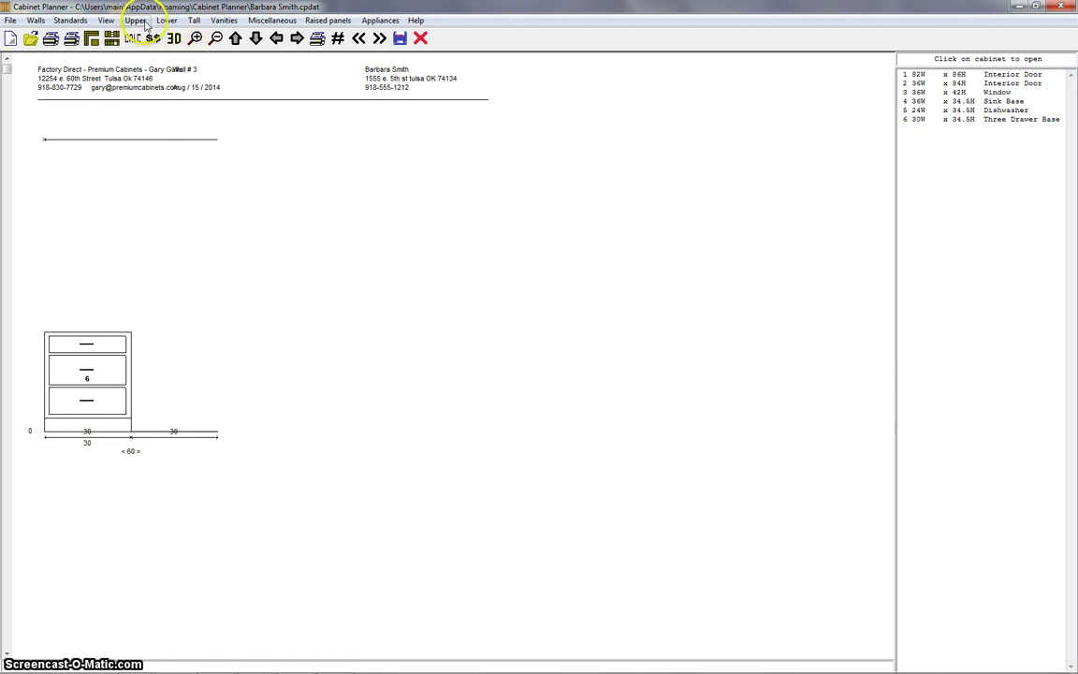
Place a 30-wide 1 Drawer 2 Door Openings base at location 30 on wall 3, beside the drawer base, and save it.
click(165, 20)
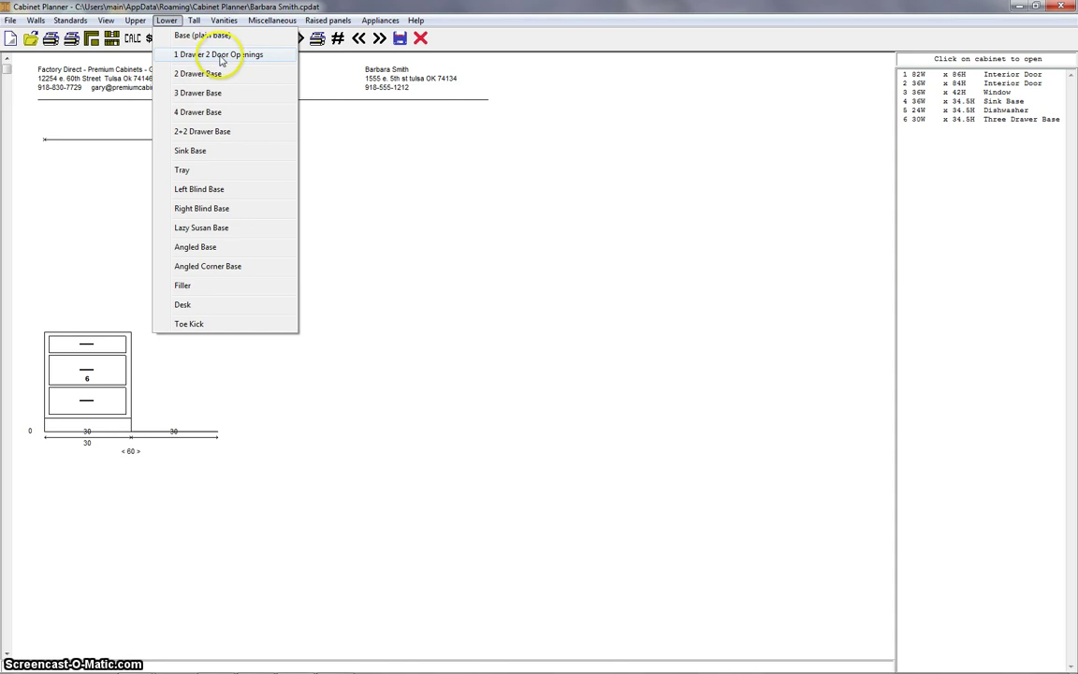
click(221, 58)
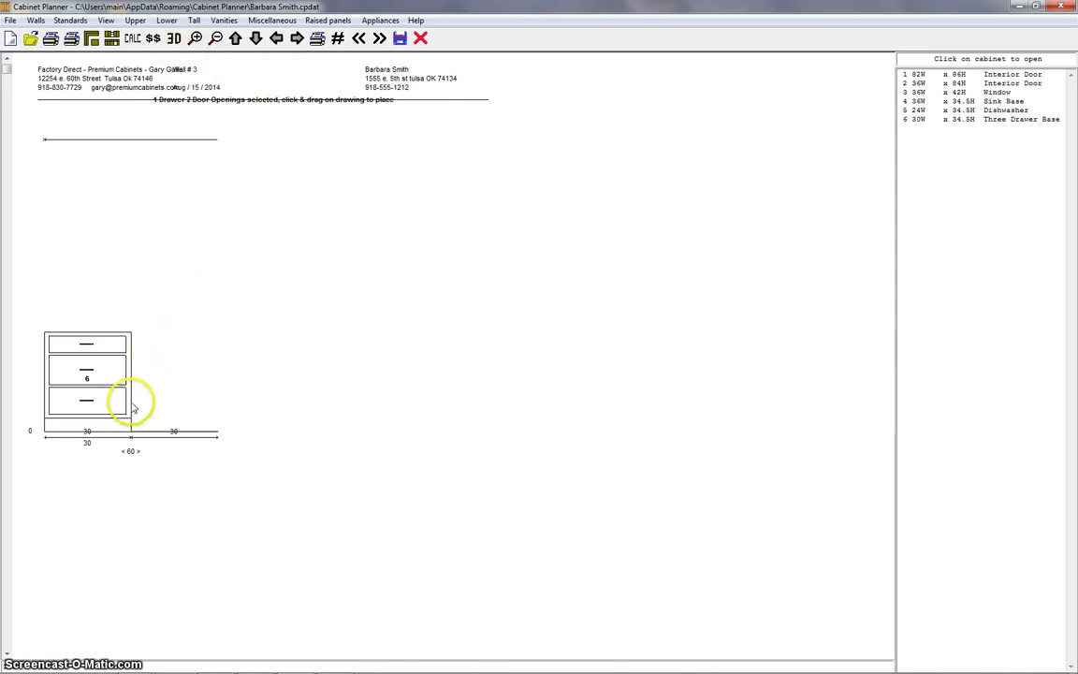
drag(132, 402, 219, 409)
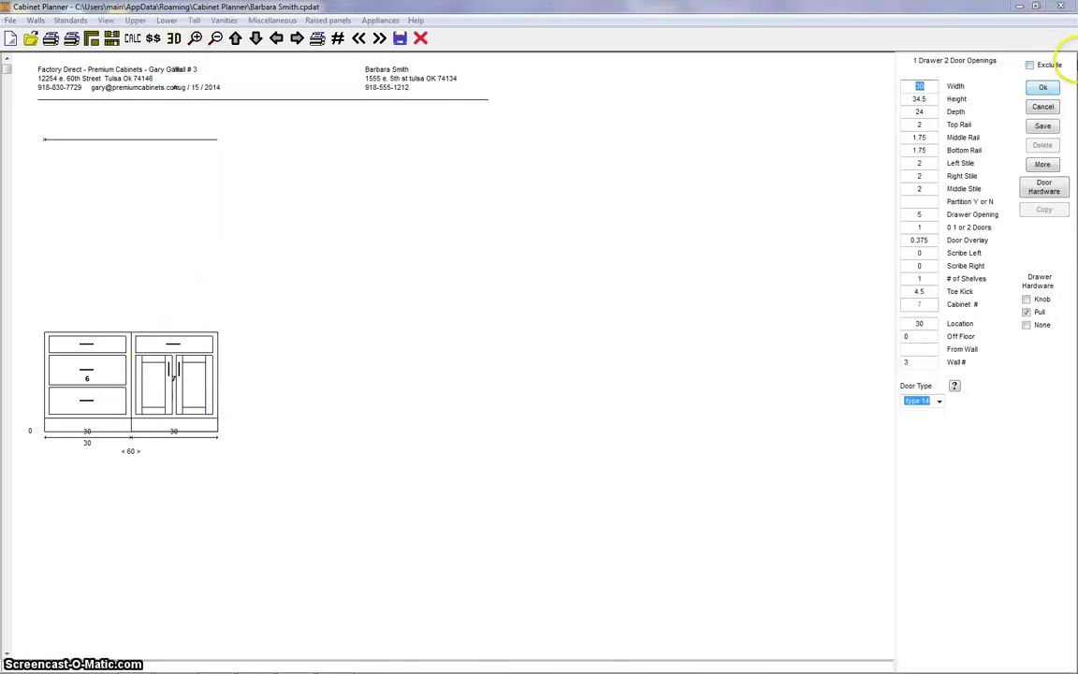
click(1042, 87)
click(1041, 130)
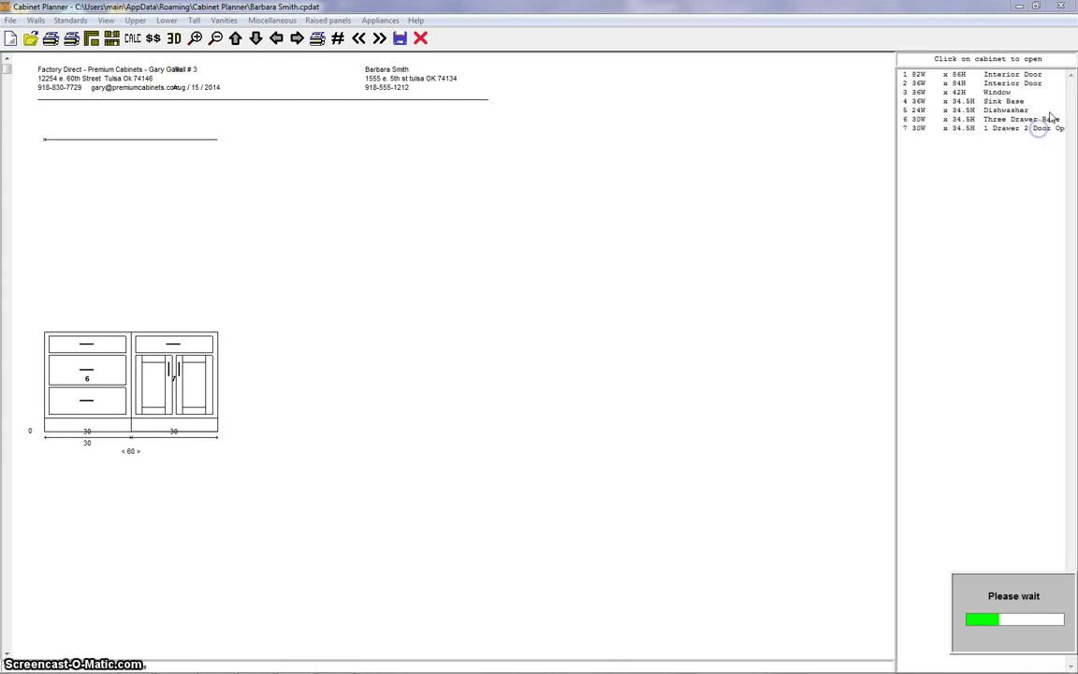
Check the layout in the floor plan, and inspect the island and sink wall cabinets up close in the 3D model.
click(91, 39)
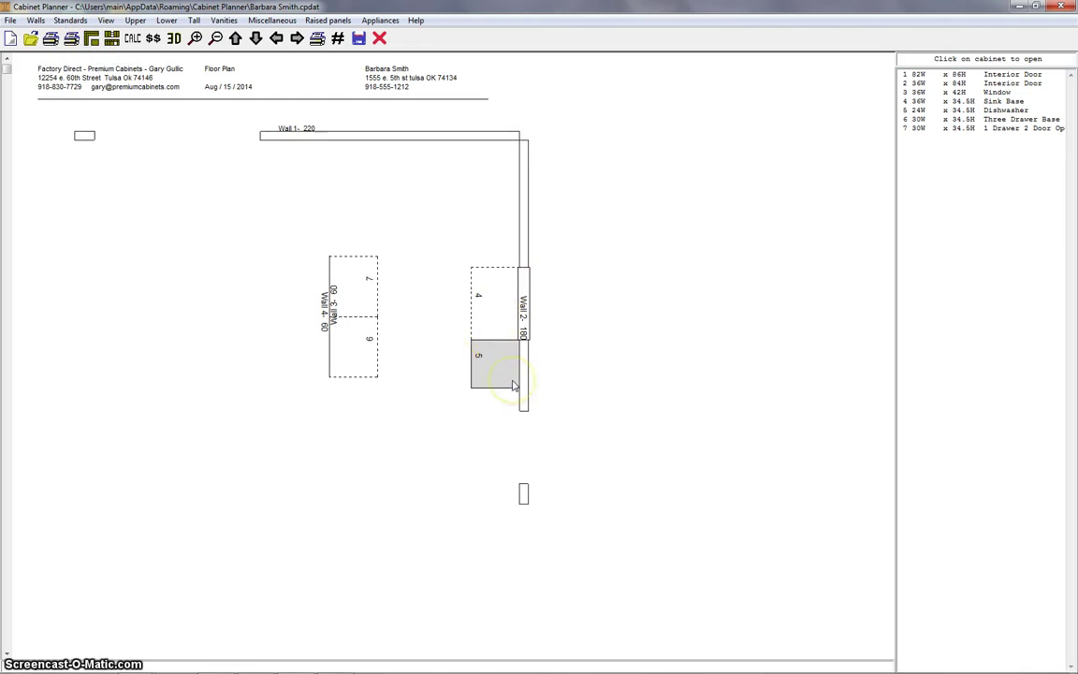
click(175, 39)
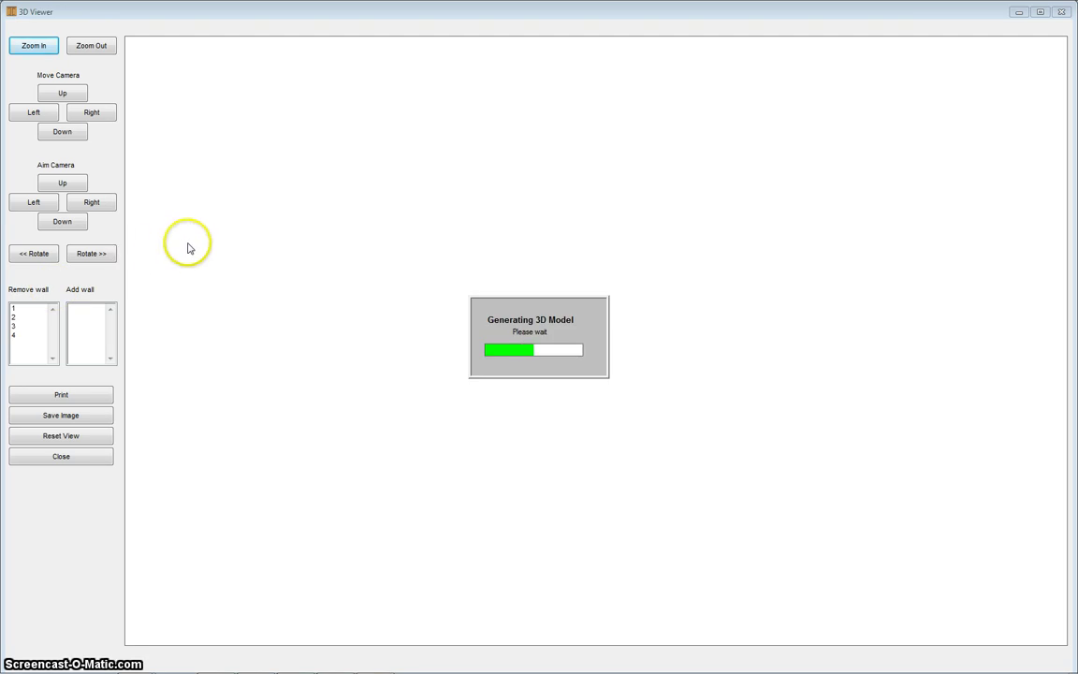
click(94, 255)
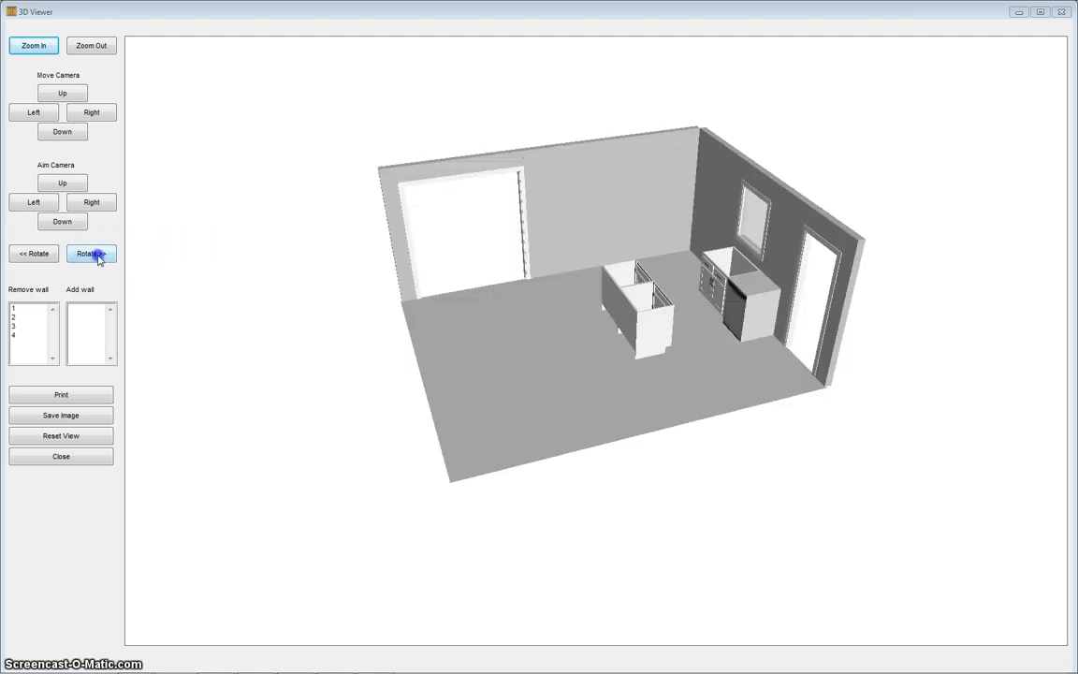
click(36, 254)
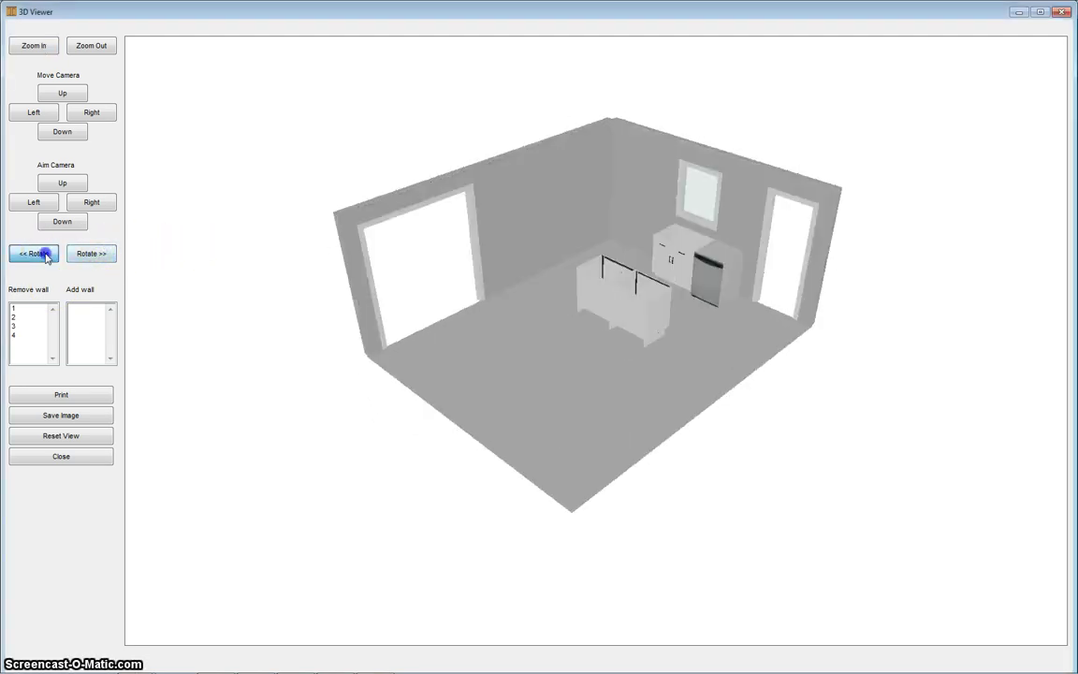
click(35, 45)
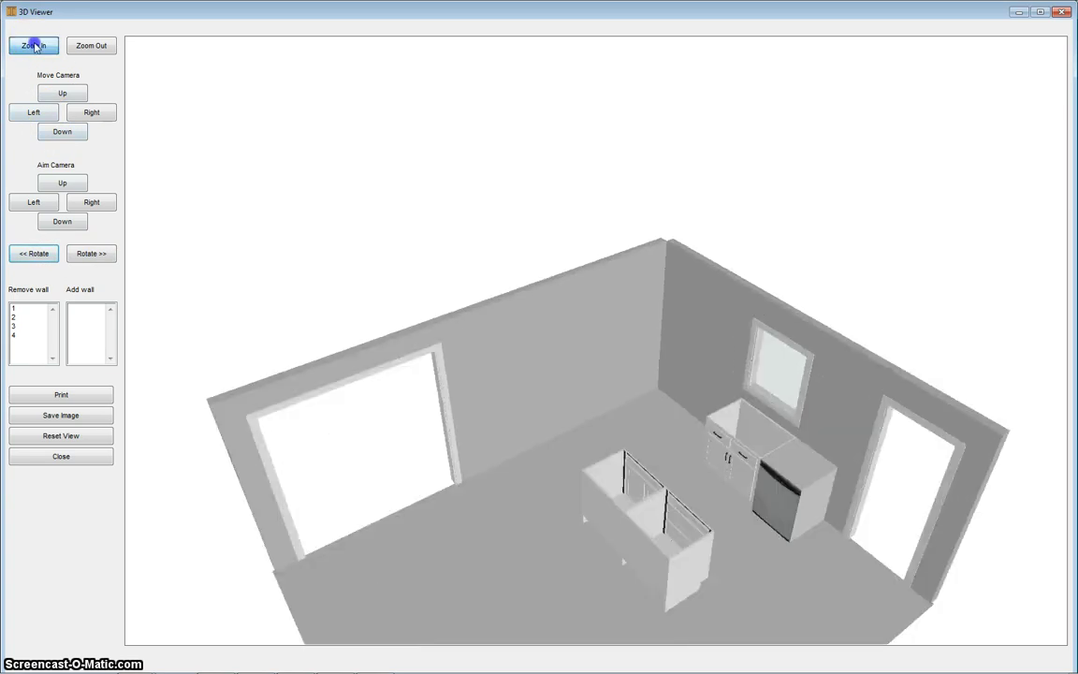
click(64, 133)
click(66, 136)
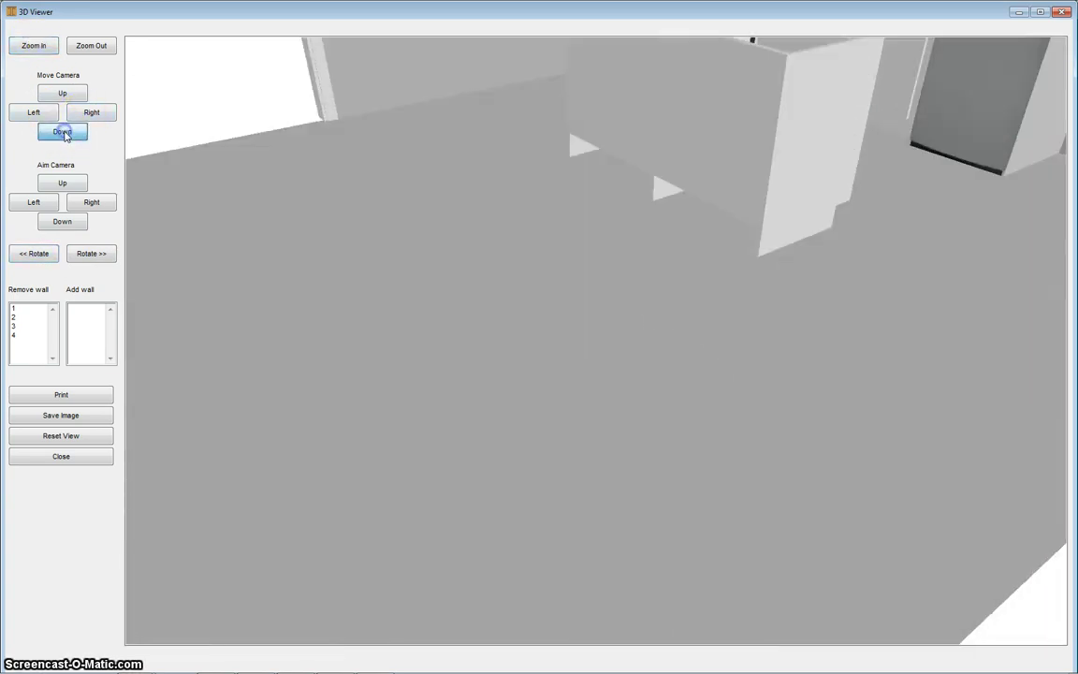
click(63, 94)
click(63, 93)
click(62, 184)
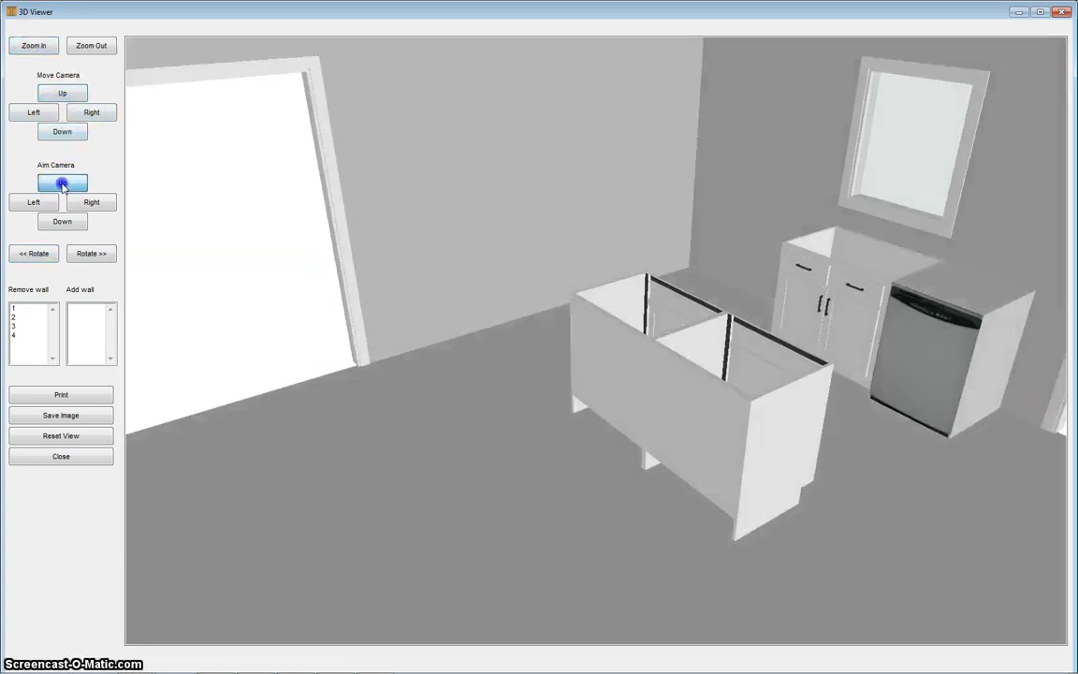
Inspect the island, sink base and dishwasher from several angles and distances in the 3D model, and close the 3D view.
click(61, 185)
click(91, 203)
click(91, 203)
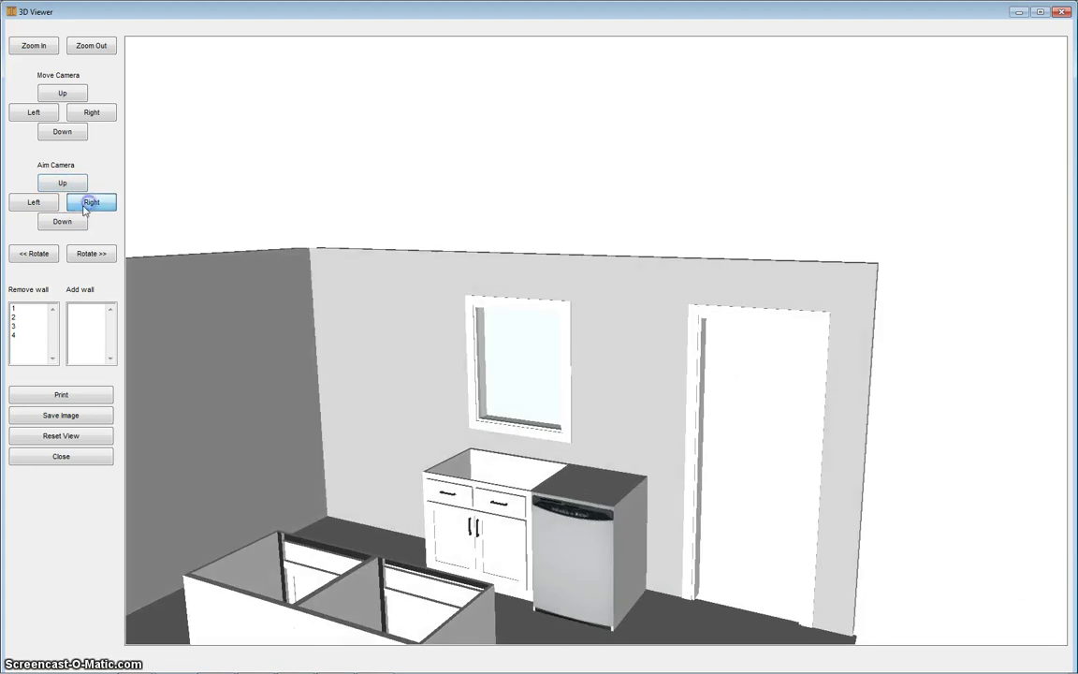
click(38, 205)
click(42, 207)
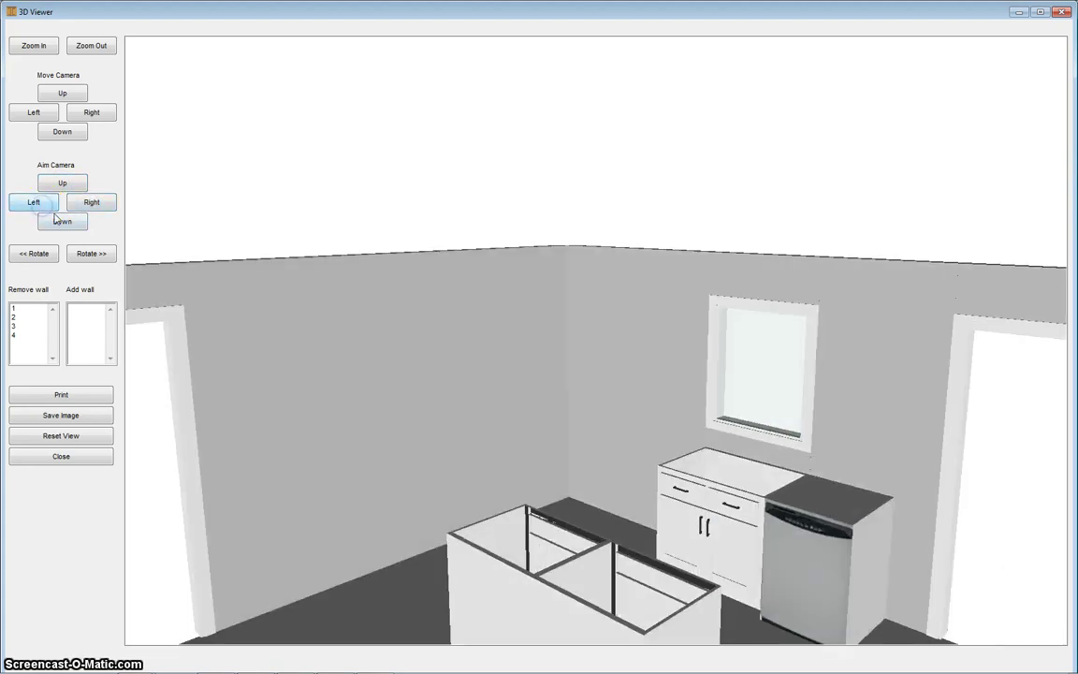
click(88, 47)
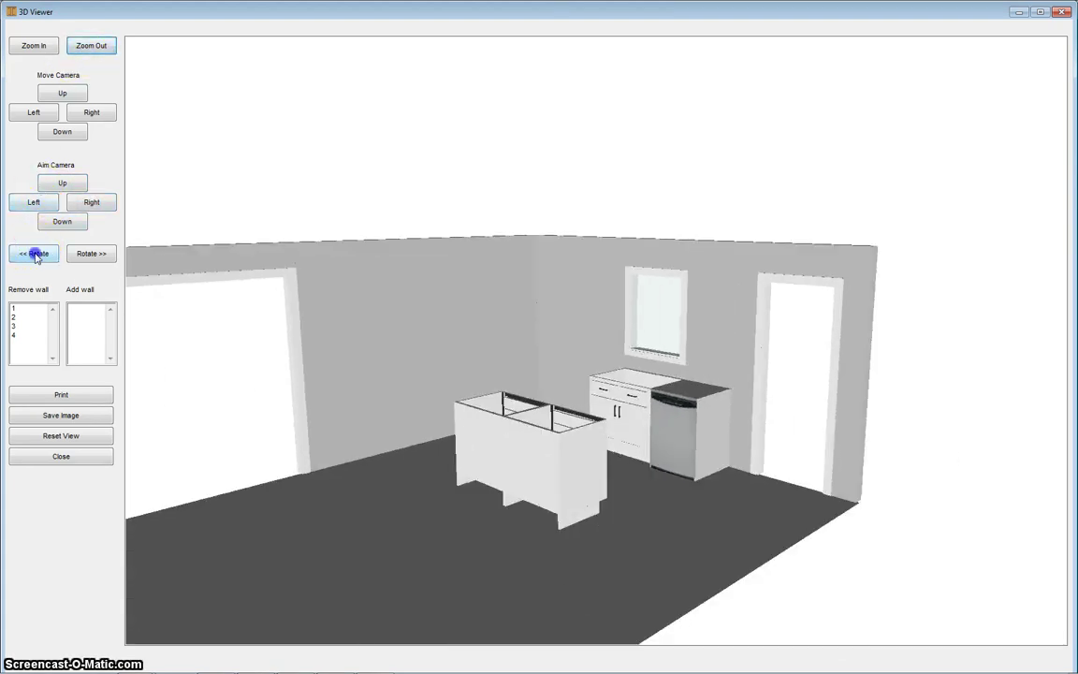
click(36, 255)
click(90, 255)
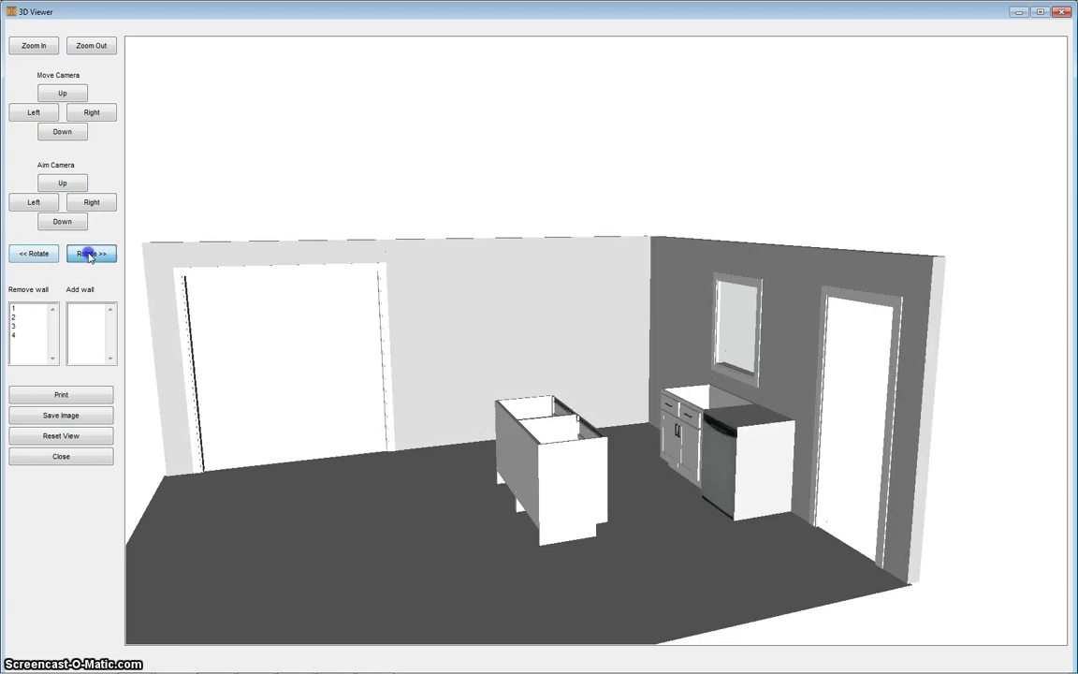
click(90, 257)
click(42, 255)
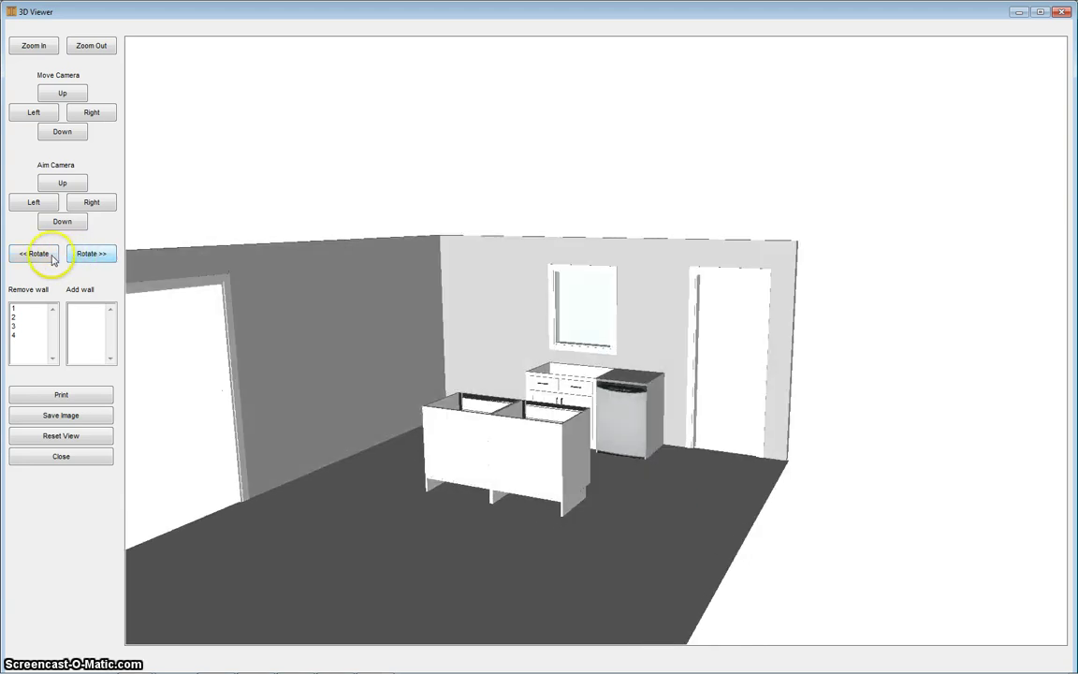
click(90, 256)
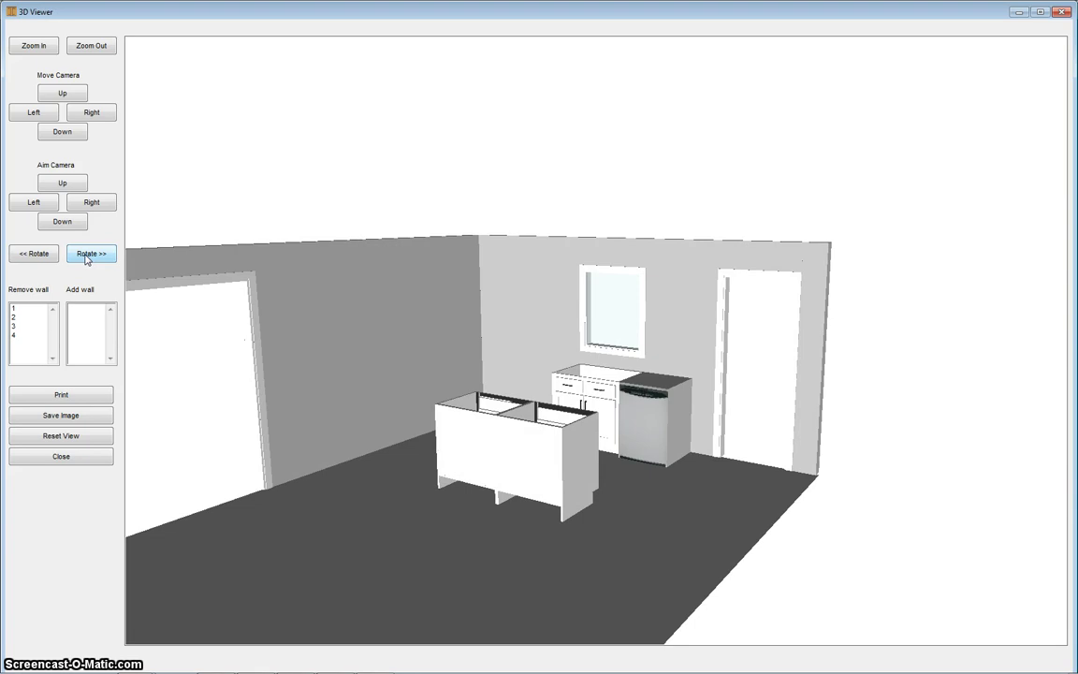
click(42, 256)
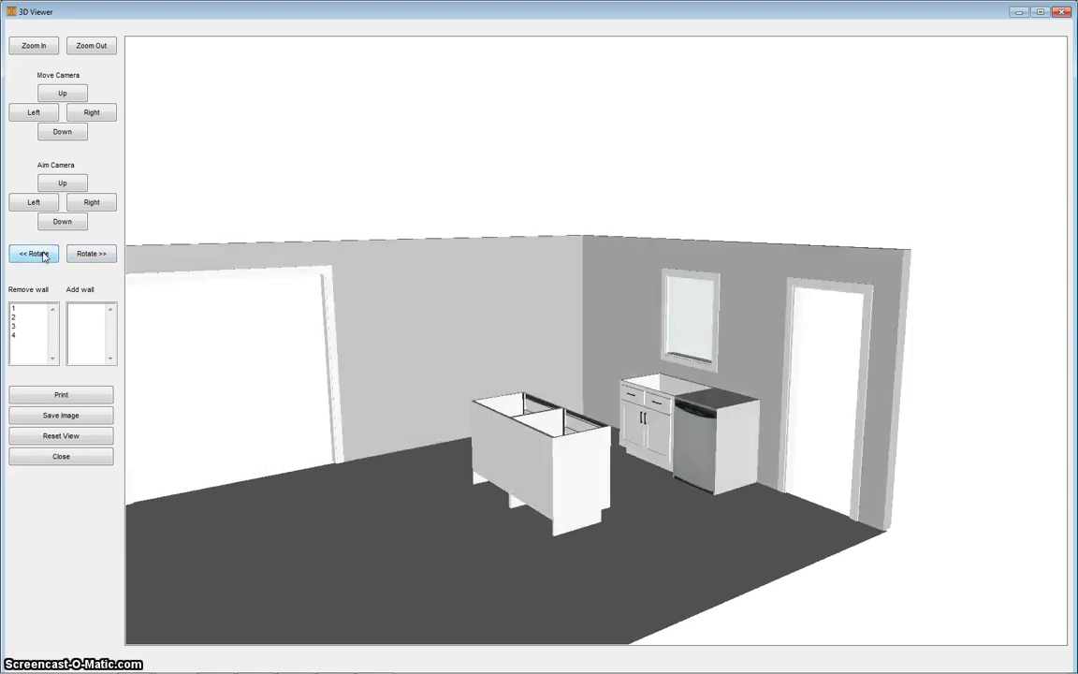
click(80, 248)
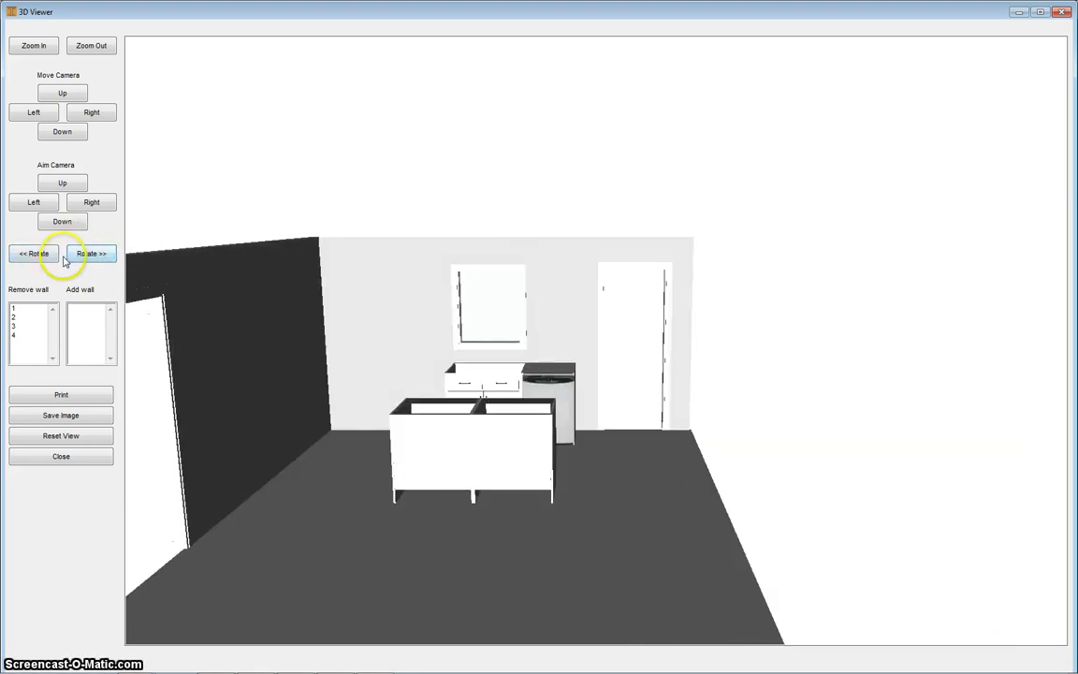
click(35, 254)
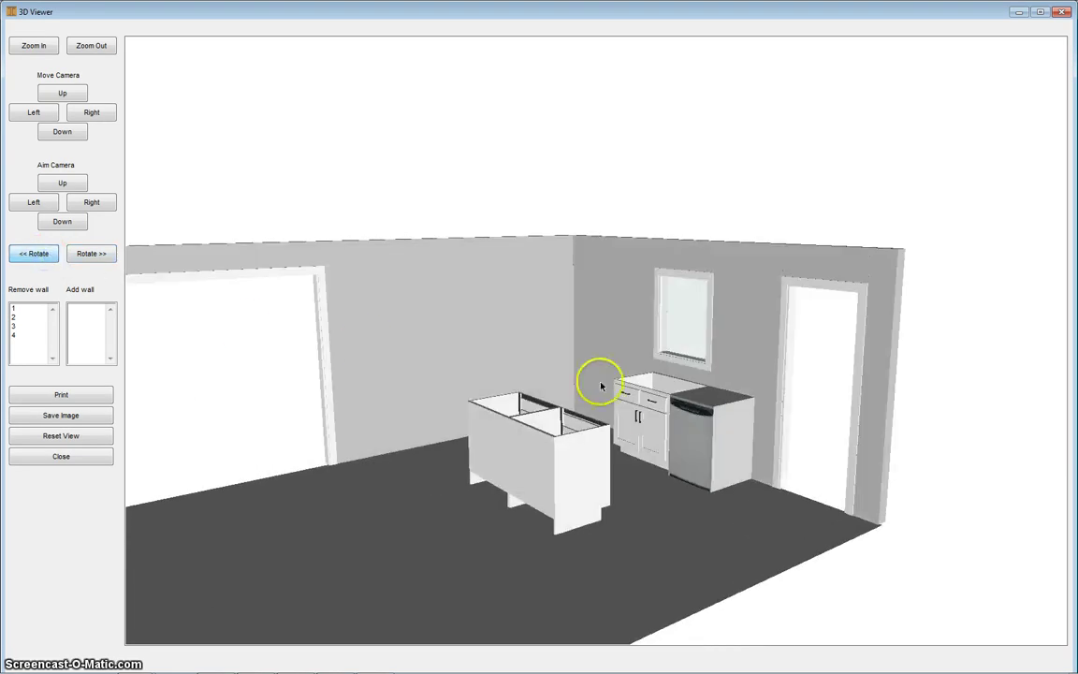
click(1062, 13)
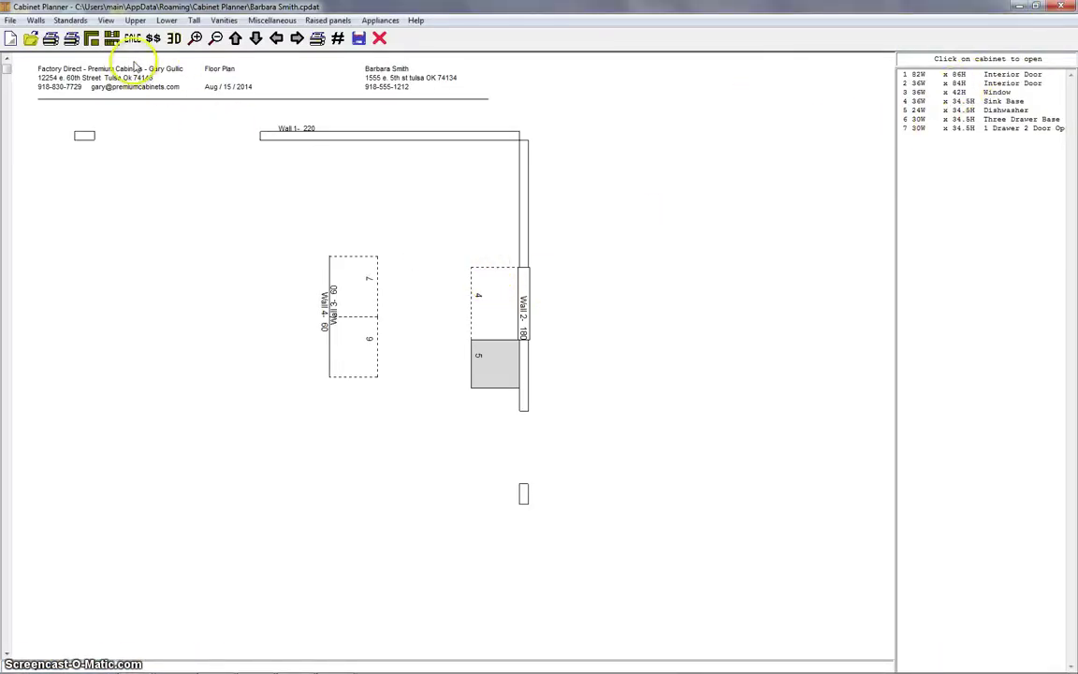
In the wall 2 elevation, place a 9-wide plain base without a drawer at location 123, beside the dishwasher, and save it.
click(112, 38)
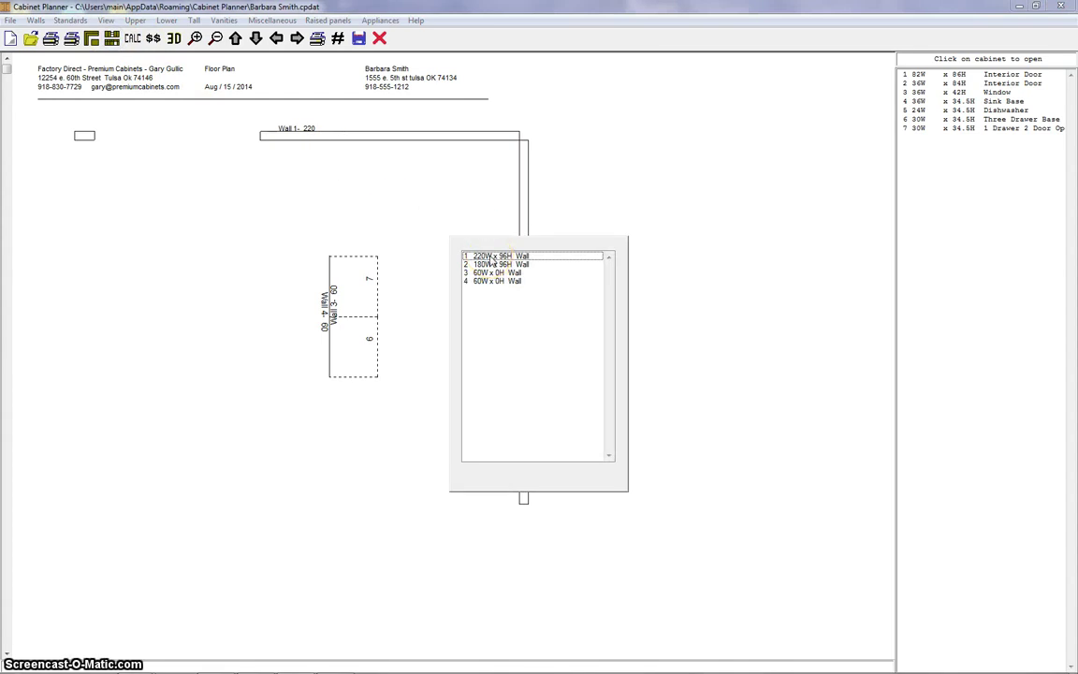
double_click(493, 264)
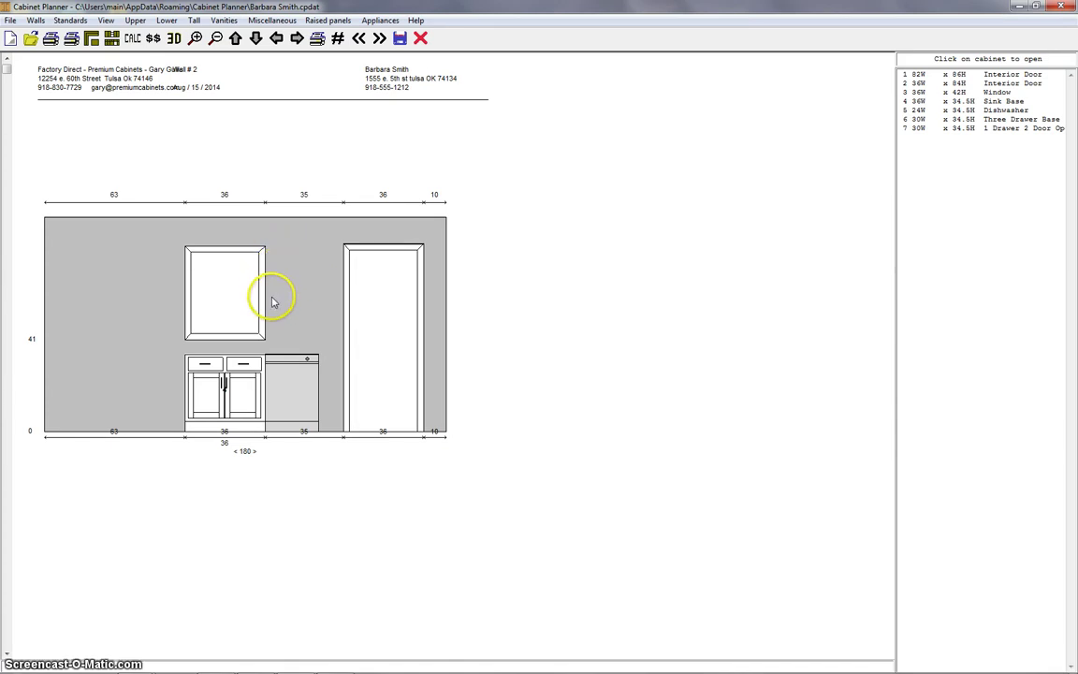
click(166, 20)
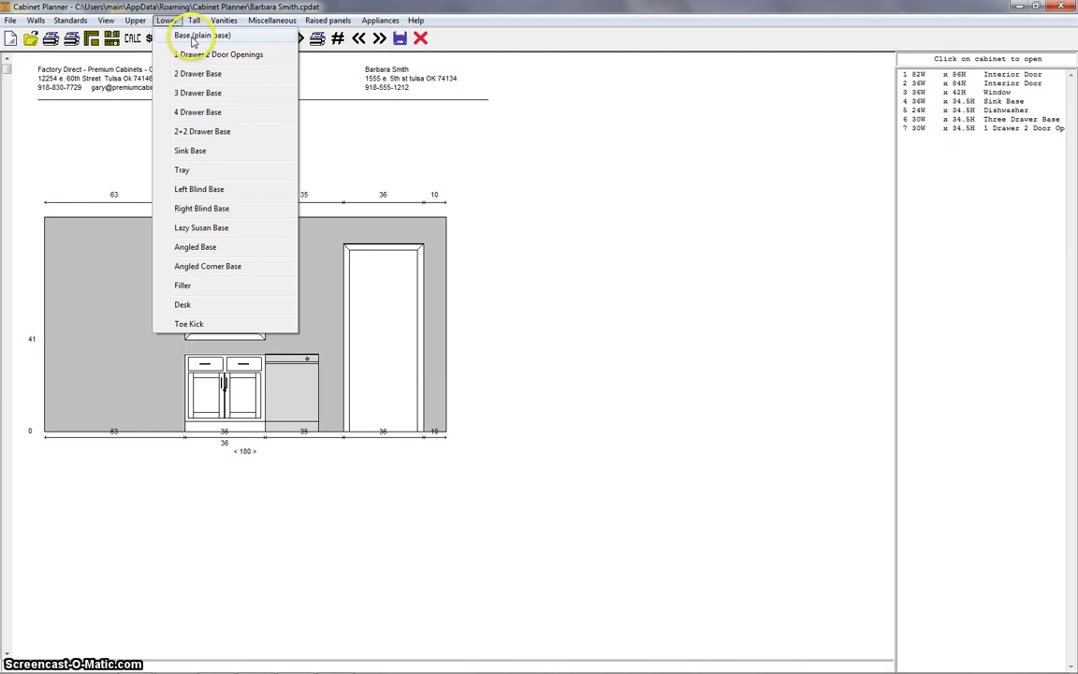
click(194, 38)
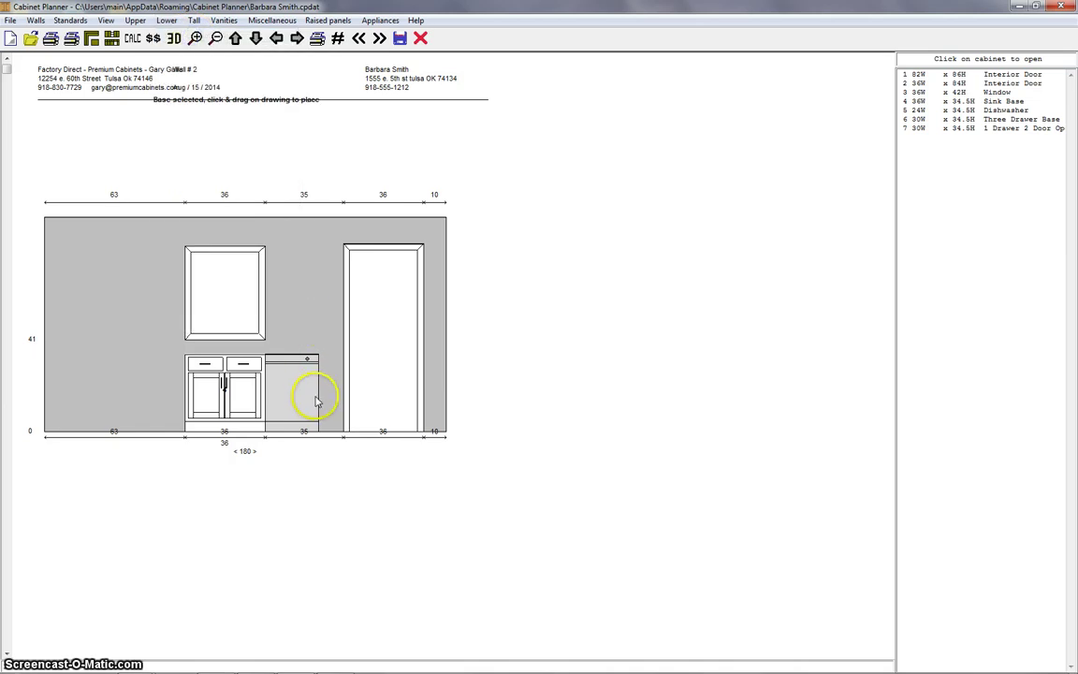
drag(320, 400, 341, 407)
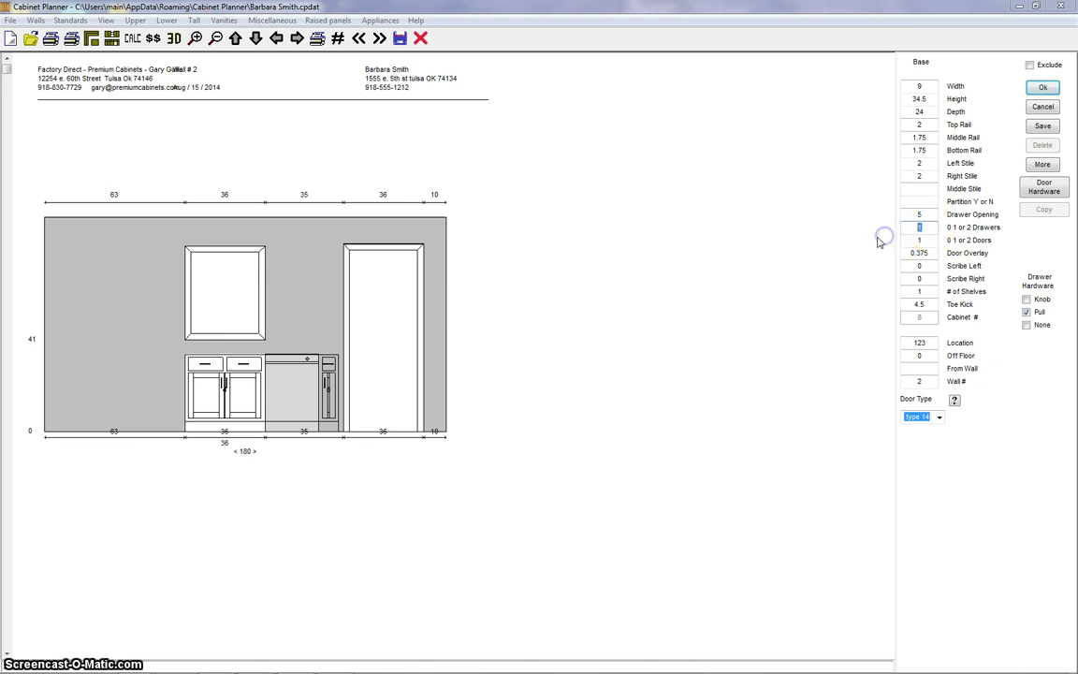
click(1042, 126)
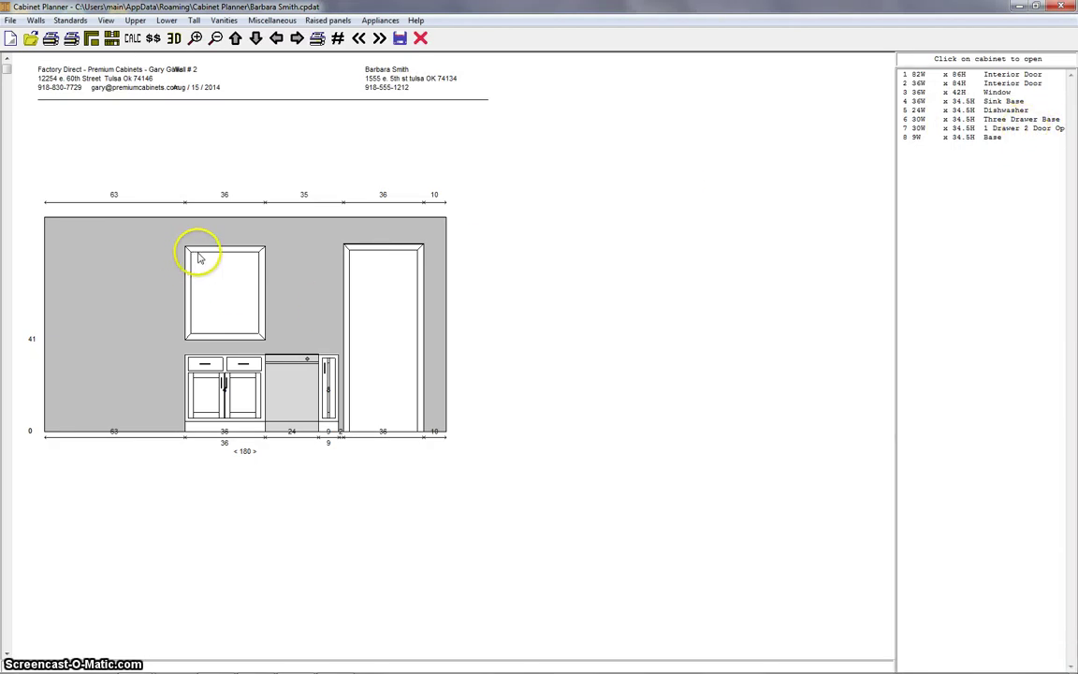
Place a 27-wide, 30-high 2 Openings upper at location 103, 54 off the floor, with left, front and right crown, and save it.
click(136, 20)
mouse_move(159, 30)
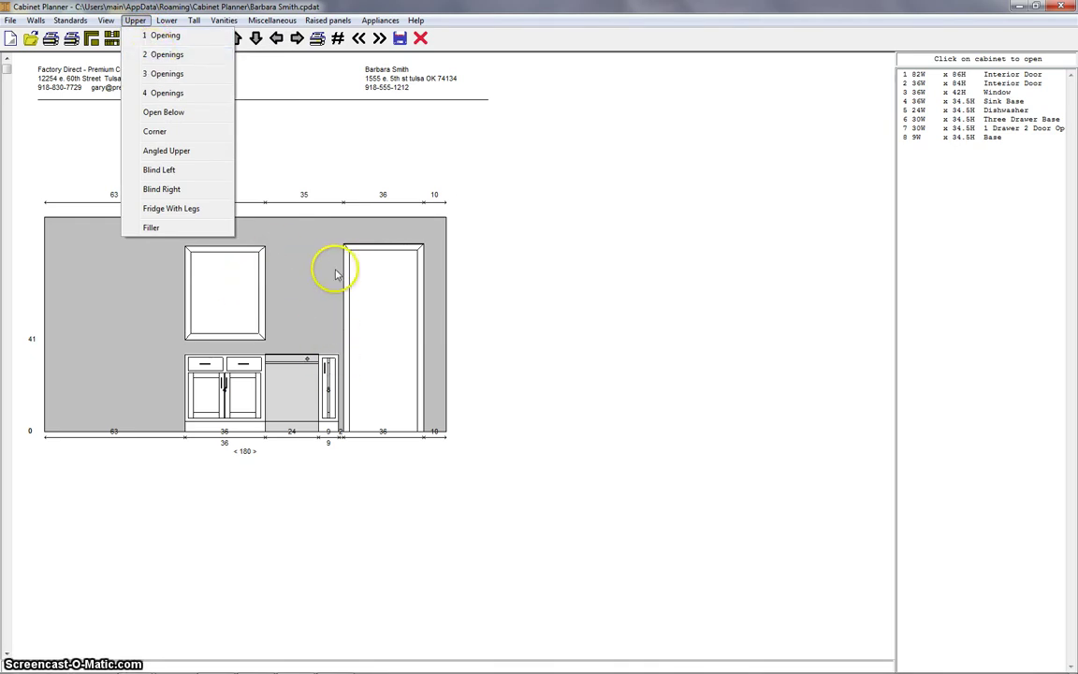
click(167, 56)
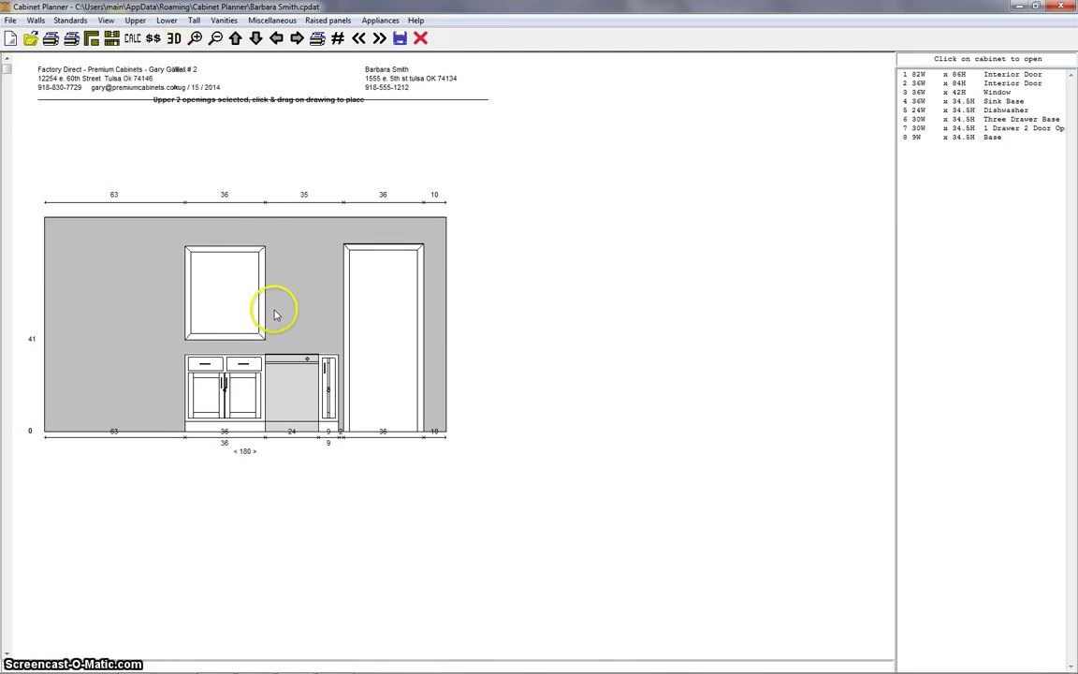
drag(276, 309, 335, 325)
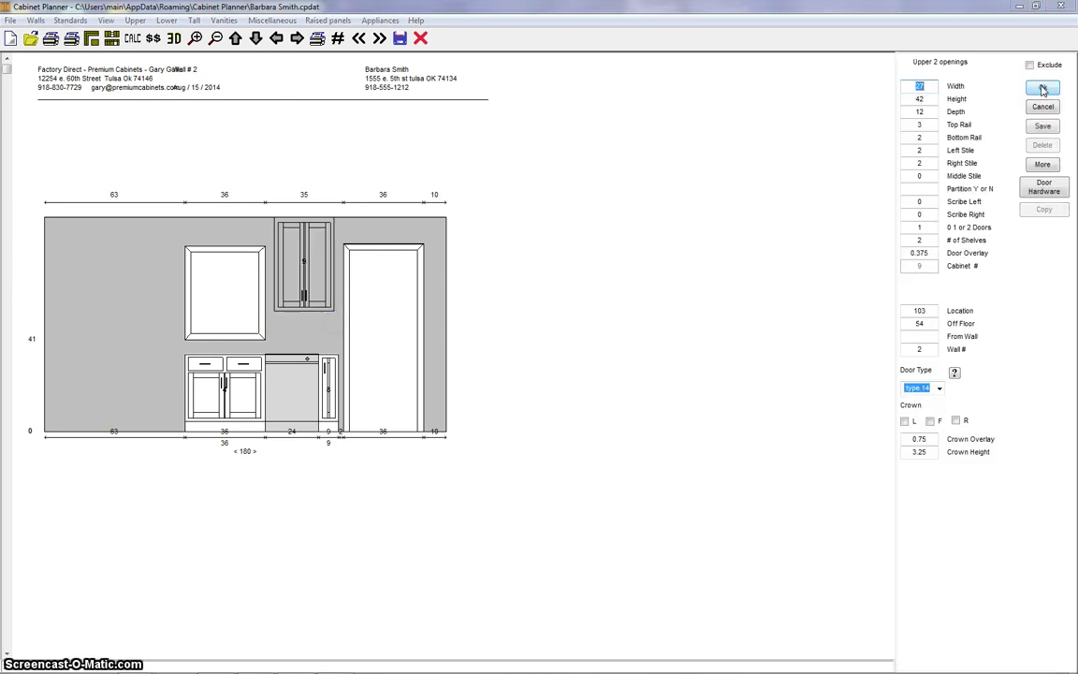
click(920, 99)
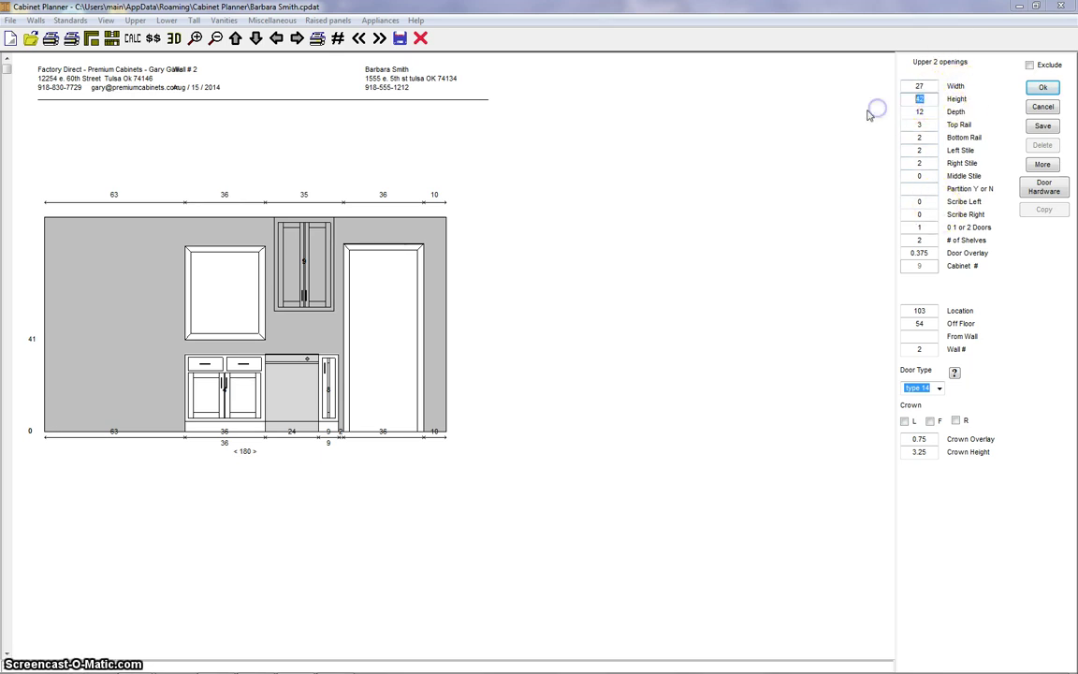
key(Return)
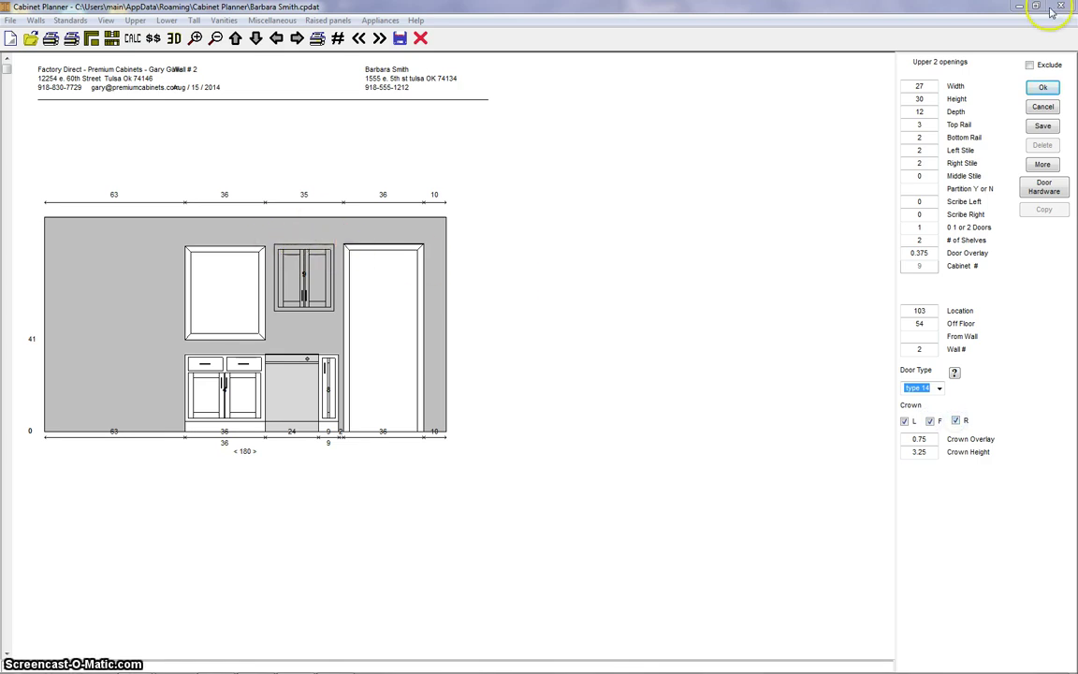
click(1045, 127)
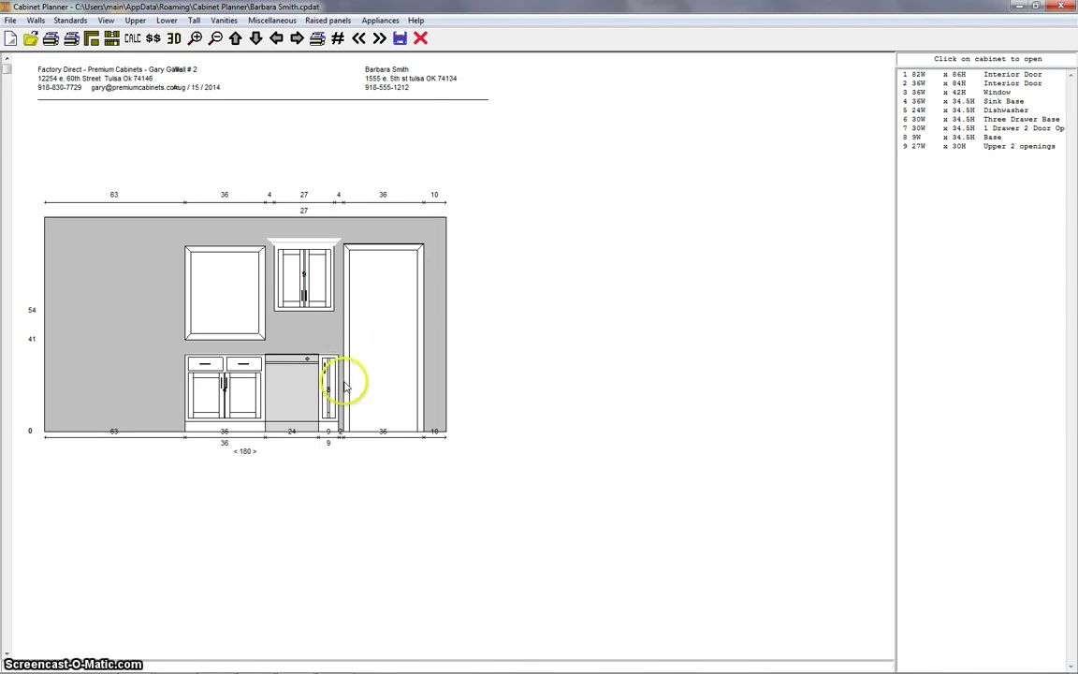
click(306, 276)
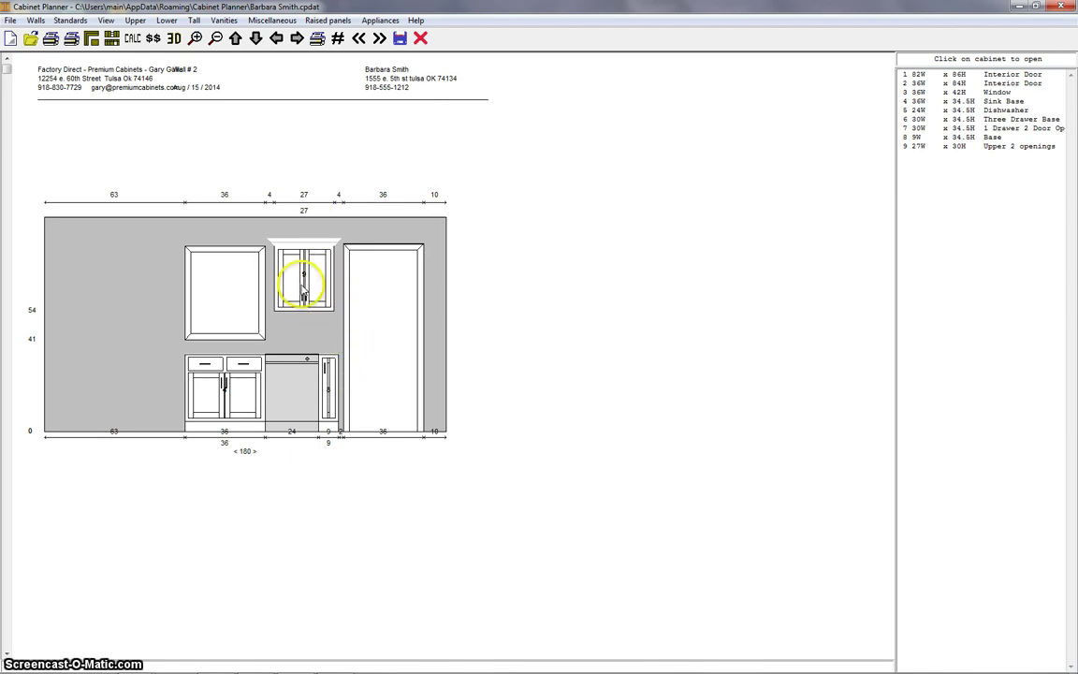
mouse_move(306, 276)
mouse_down()
mouse_move(296, 277)
mouse_move(306, 278)
mouse_up()
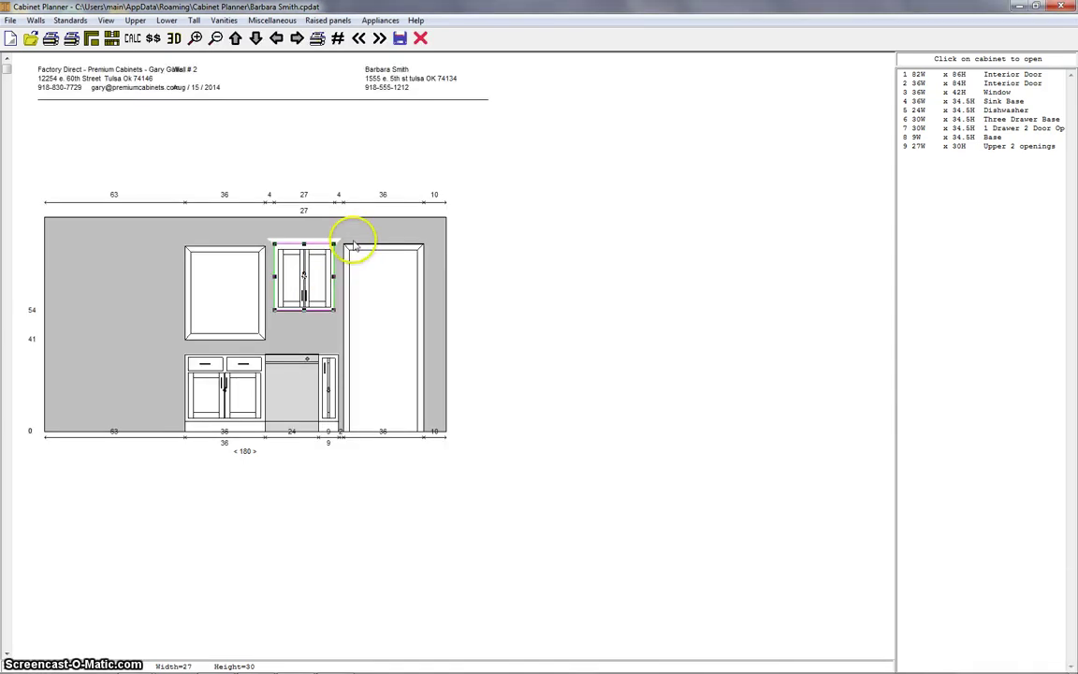
click(491, 194)
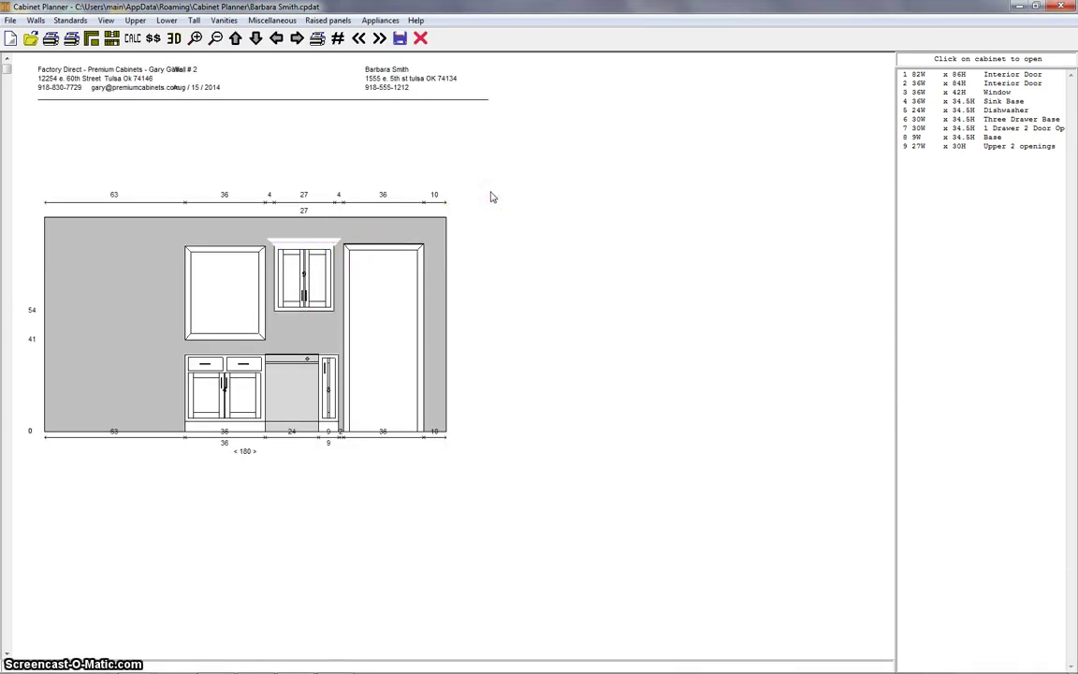